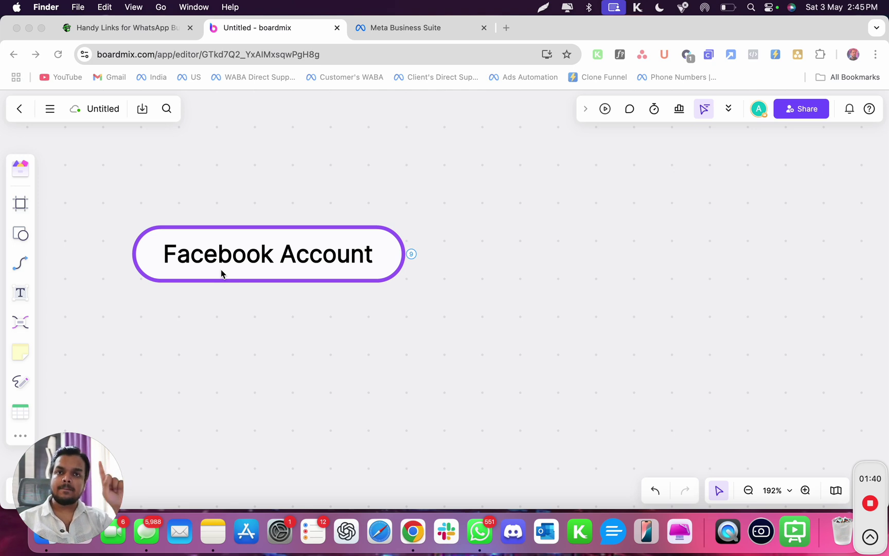
Expand the Facebook Account node in the mind map and bring its three Business Account branches into view
{"action": "left_click", "coordinate": [412, 255]}
{"action": "left_click", "coordinate": [412, 254]}
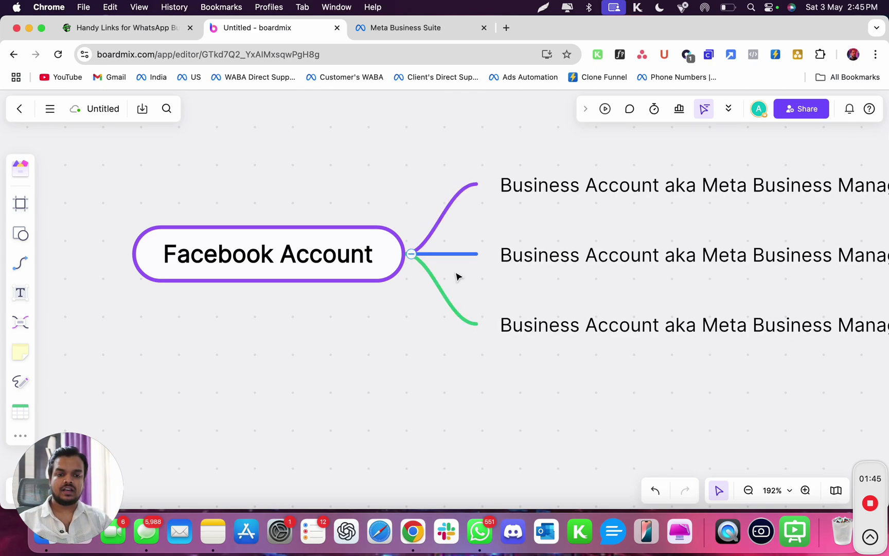
{"action": "scroll", "coordinate": [560, 361], "scroll_direction": "right", "scroll_amount": 3}
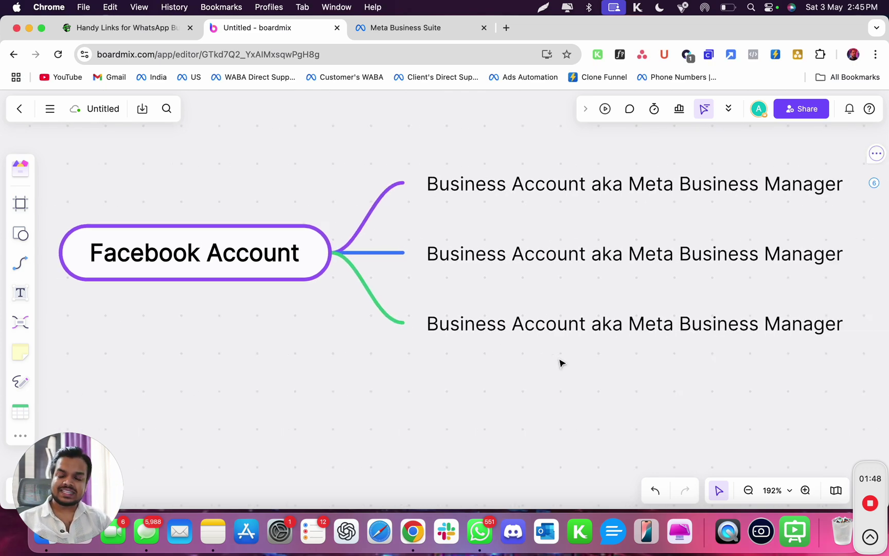
{"action": "scroll", "coordinate": [560, 363], "scroll_direction": "down", "scroll_amount": 5}
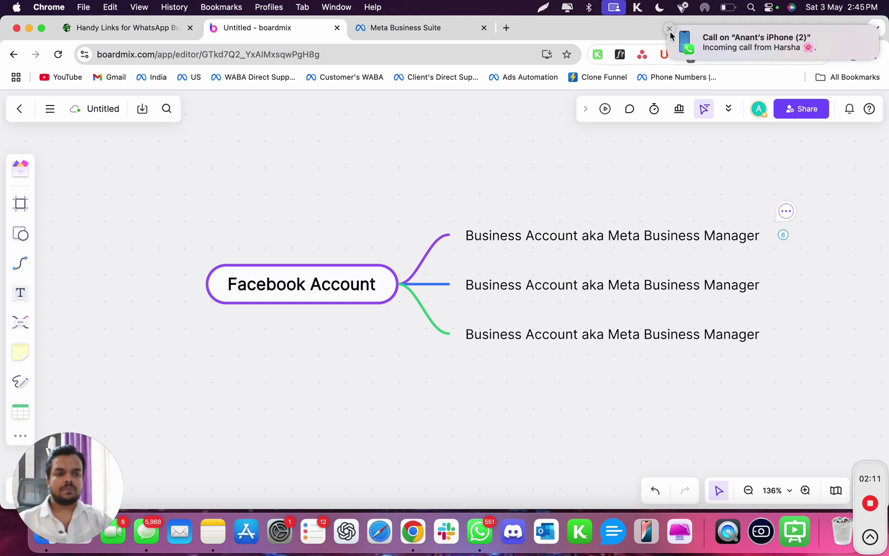
Dismiss the incoming call notification and open whatchimp.com/business-settings in a new browser tab
{"action": "left_click", "coordinate": [669, 30]}
{"action": "left_click", "coordinate": [504, 28]}
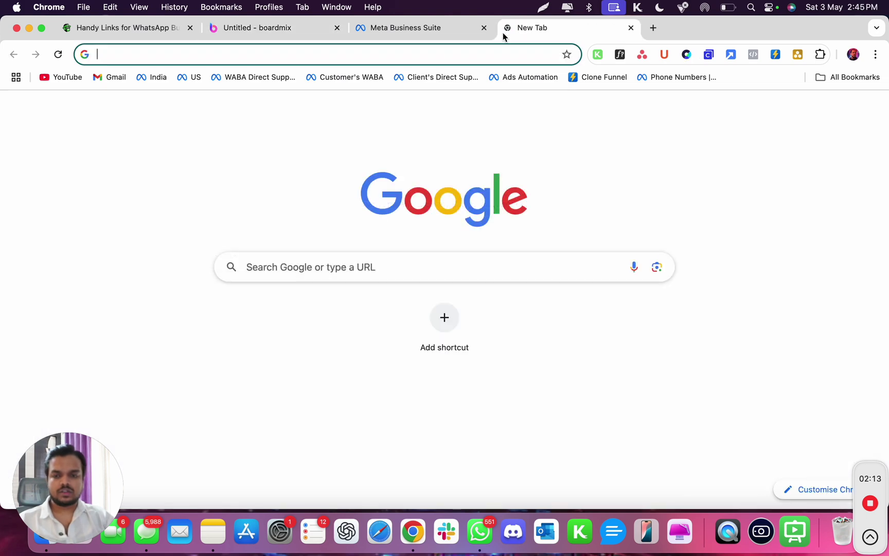
{"action": "type", "text": "e"}
{"action": "key", "text": "BackSpace"}
{"action": "key", "text": "BackSpace"}
{"action": "type", "text": "w"}
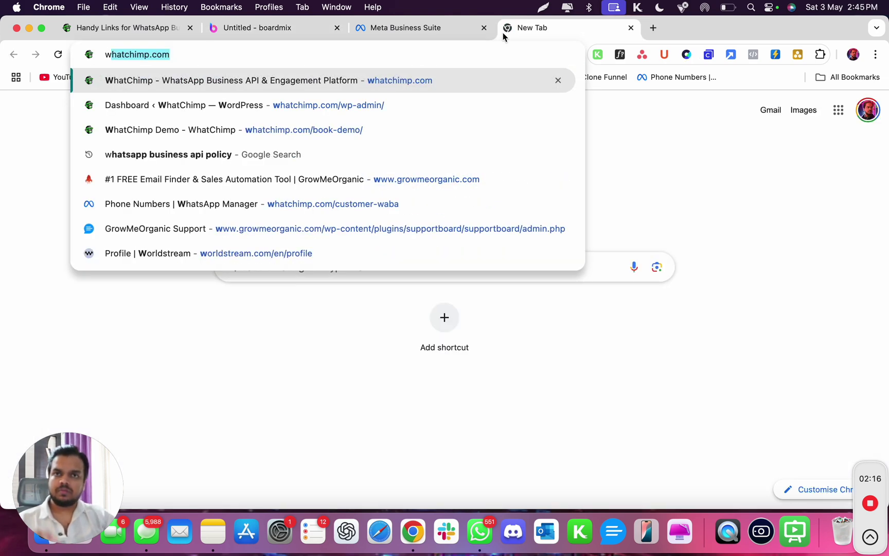
{"action": "key", "text": "Right"}
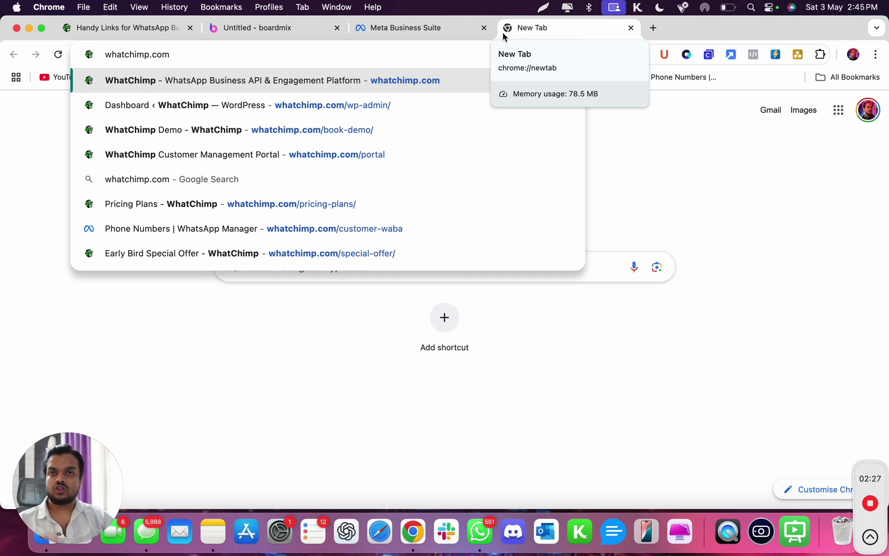
{"action": "type", "text": "/bu"}
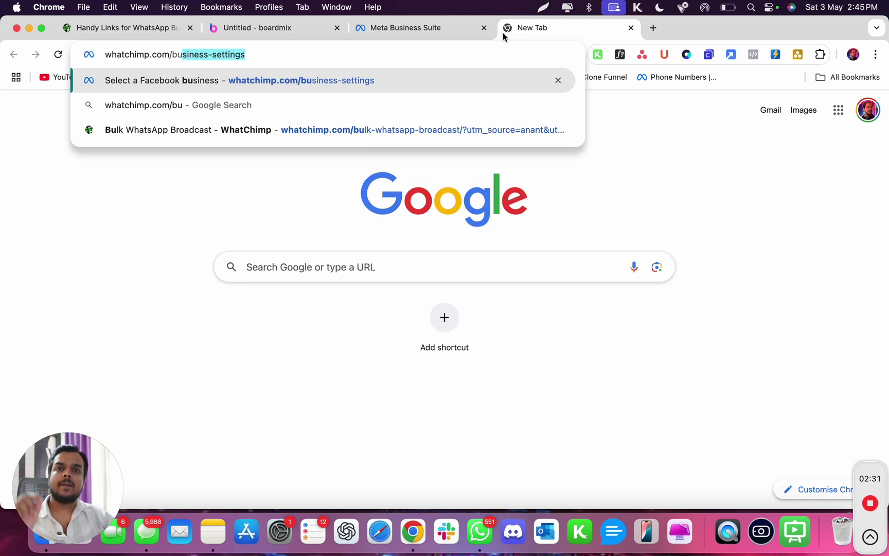
{"action": "key", "text": "Right"}
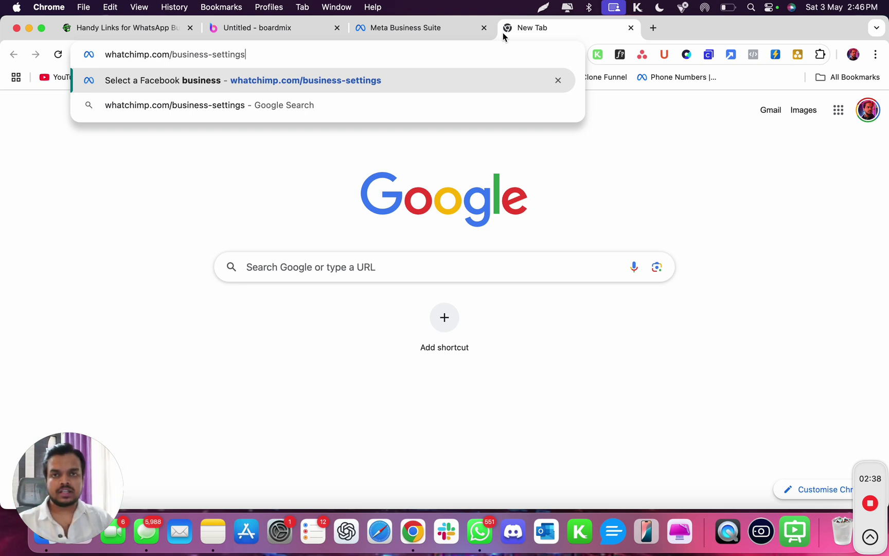
{"action": "key", "text": "Return"}
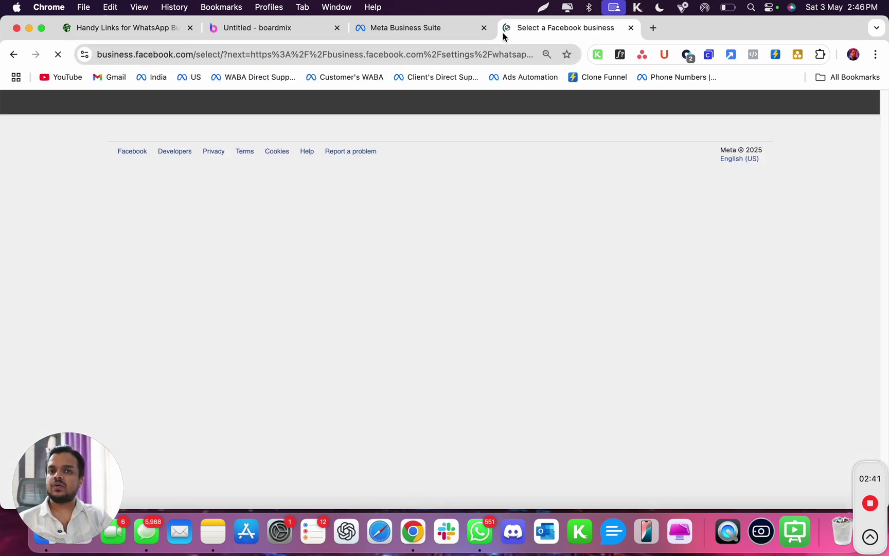
Check the Boardmix mind map briefly, and open the Growmeorganic LLC business from the Facebook business selection page
{"action": "left_click", "coordinate": [279, 30]}
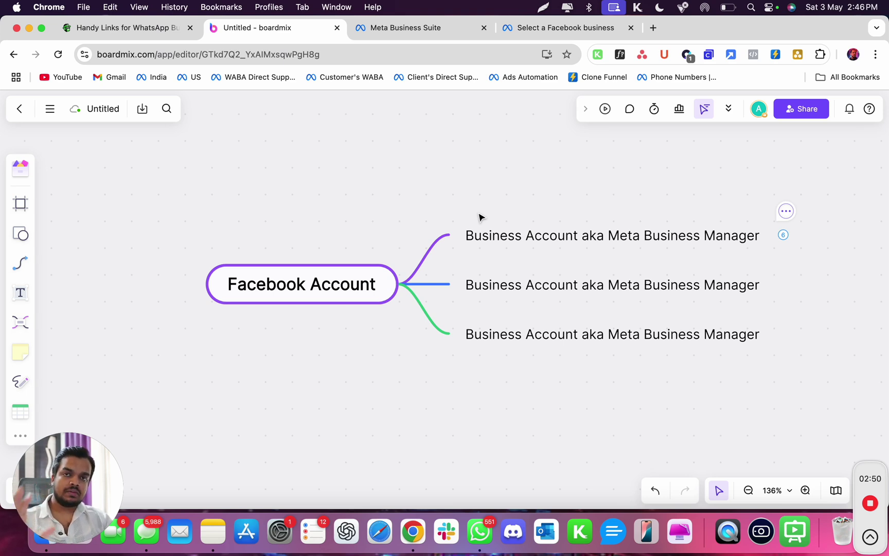
{"action": "left_click", "coordinate": [553, 28]}
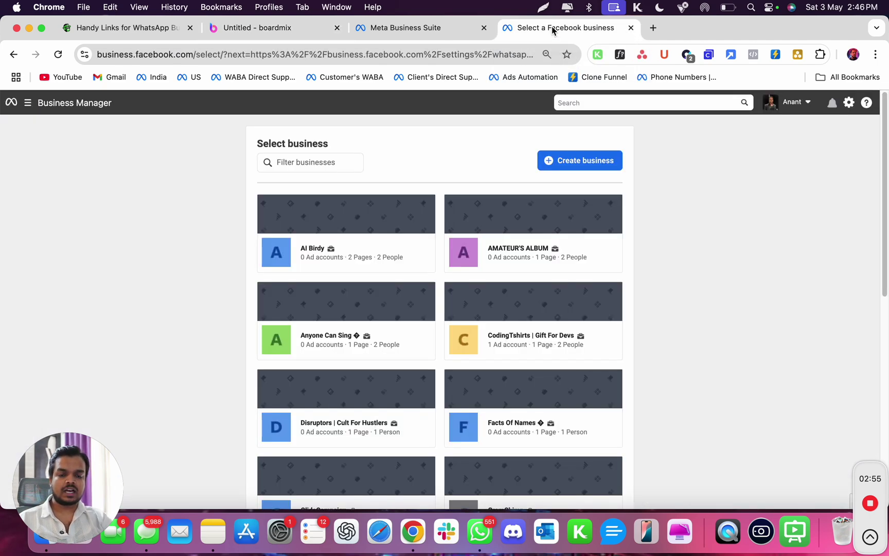
{"action": "scroll", "coordinate": [558, 407], "scroll_direction": "down", "scroll_amount": 5}
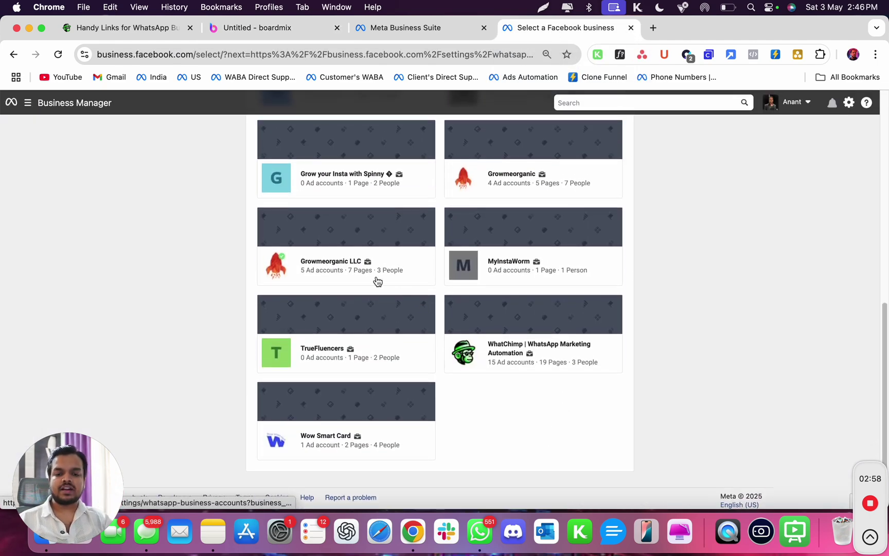
{"action": "left_click", "coordinate": [353, 254]}
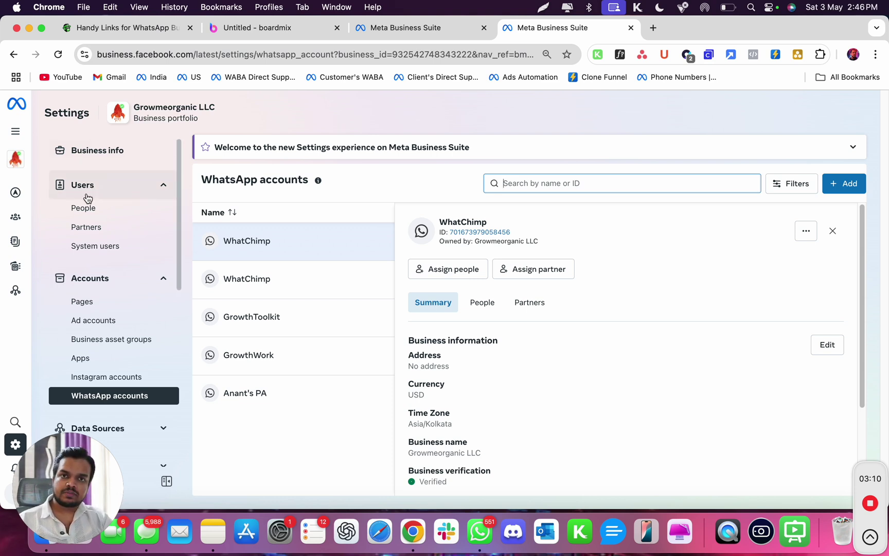
{"action": "scroll", "coordinate": [81, 301], "scroll_direction": "down", "scroll_amount": 1}
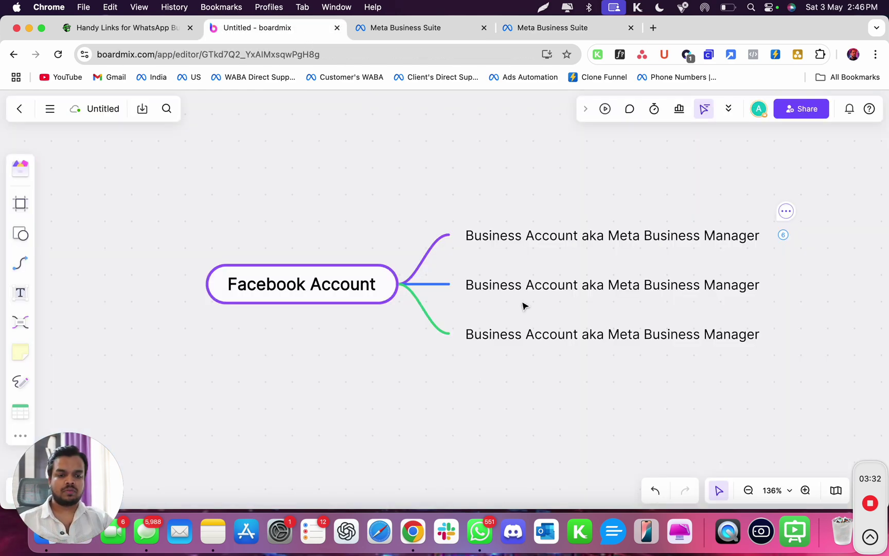
Select the three Business Account branches in the Boardmix mind map and compare them with the Meta Business Suite settings
{"action": "scroll", "coordinate": [540, 359], "scroll_direction": "right", "scroll_amount": 3}
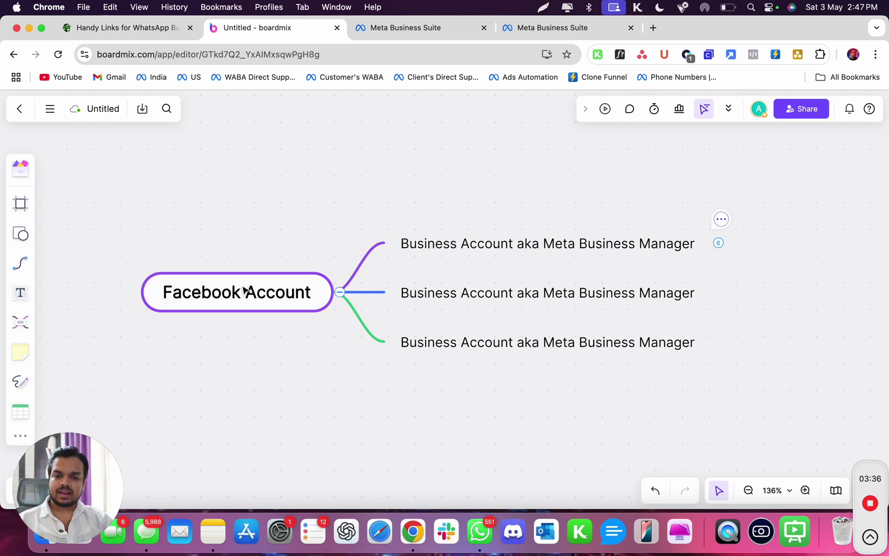
{"action": "left_click_drag", "start_coordinate": [348, 155], "coordinate": [642, 419]}
{"action": "scroll", "coordinate": [643, 422], "scroll_direction": "right", "scroll_amount": 5}
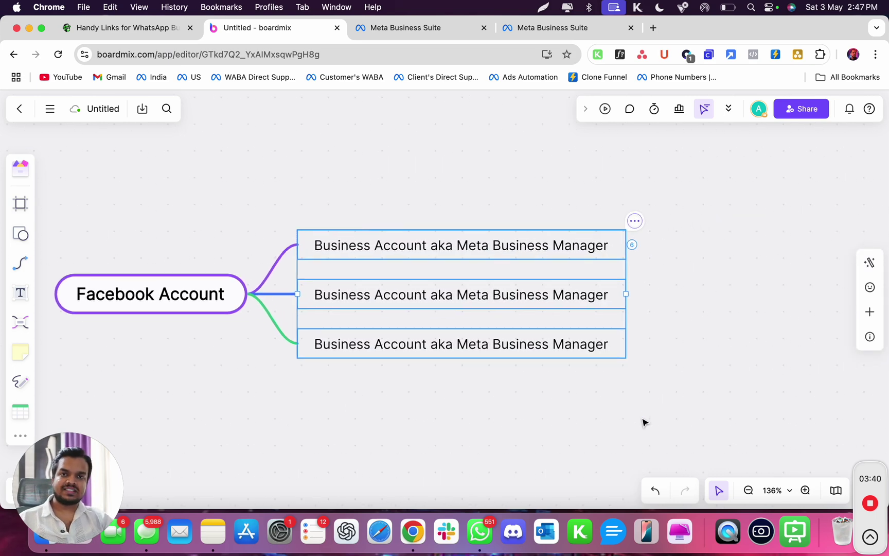
{"action": "left_click", "coordinate": [586, 31]}
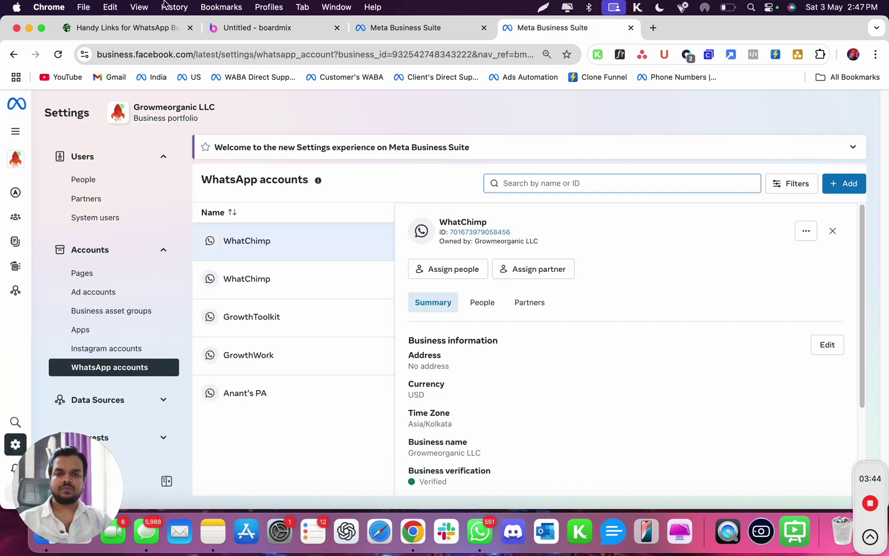
Return to the Boardmix mind map, clear the selection and expand the first Business Account branch
{"action": "left_click", "coordinate": [222, 29]}
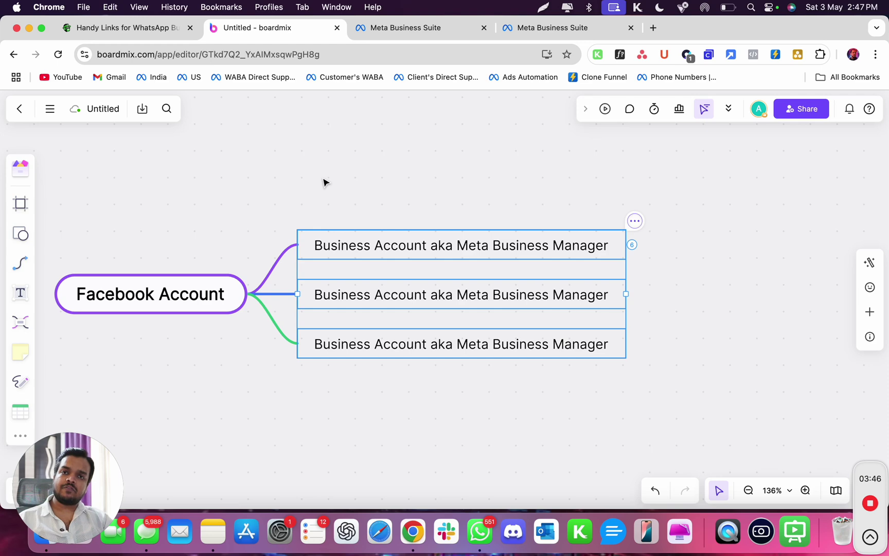
{"action": "left_click", "coordinate": [416, 174]}
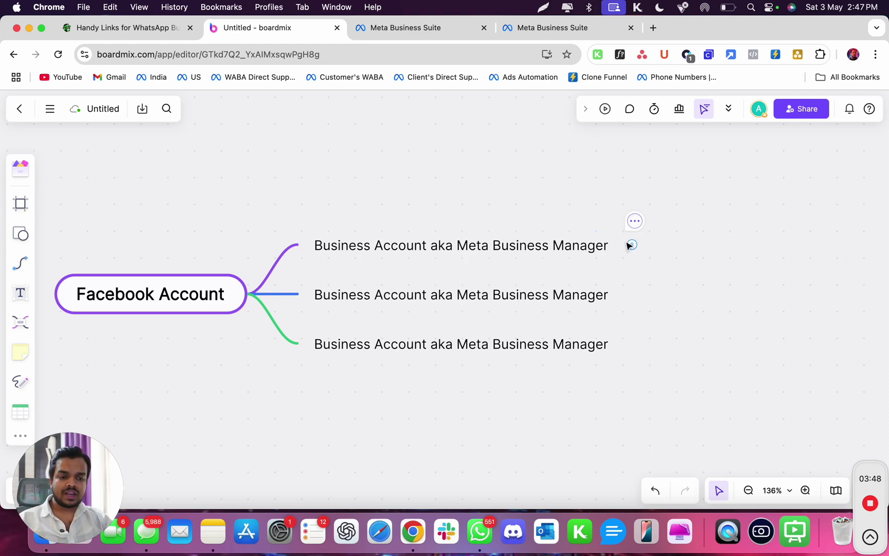
{"action": "left_click", "coordinate": [632, 245]}
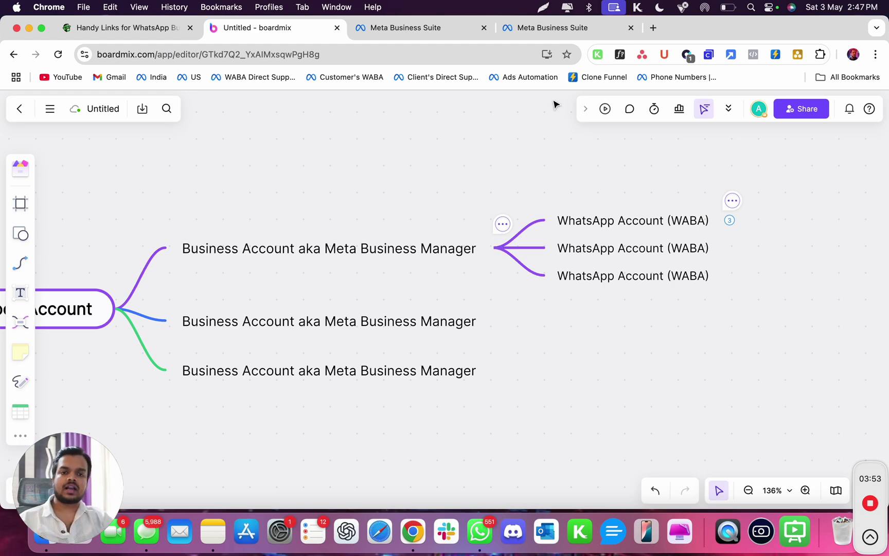
Switch to Meta Business Suite and open WhatsApp Manager for the first WhatChimp account of Growmeorganic LLC
{"action": "left_click", "coordinate": [516, 35]}
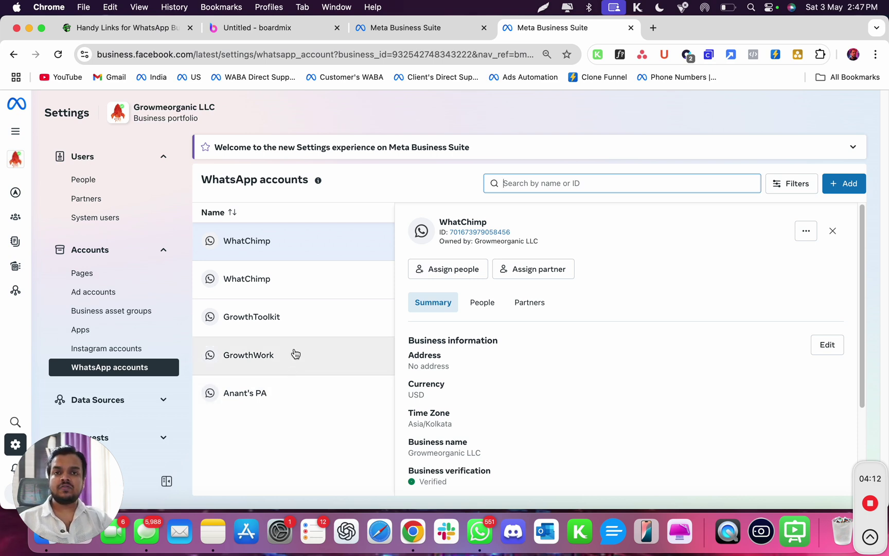
{"action": "scroll", "coordinate": [498, 451], "scroll_direction": "down", "scroll_amount": 2}
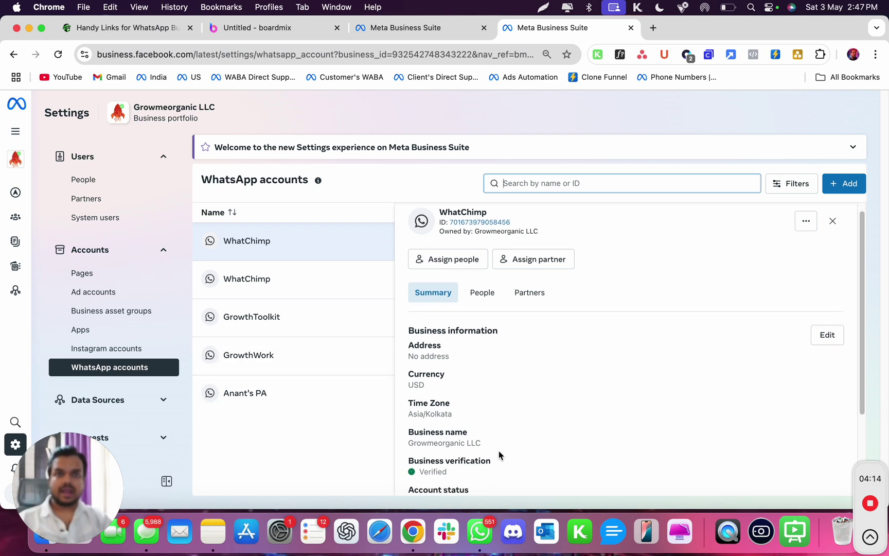
{"action": "scroll", "coordinate": [499, 450], "scroll_direction": "down", "scroll_amount": 4}
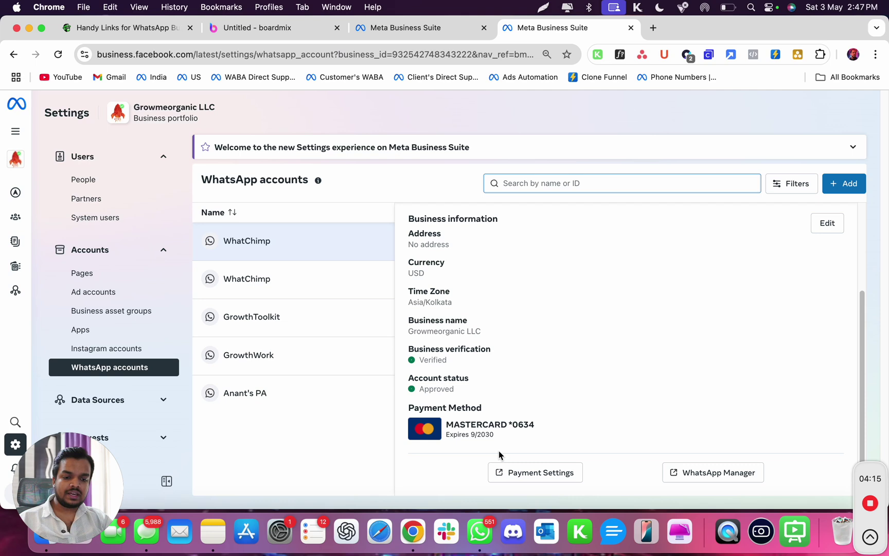
{"action": "left_click", "coordinate": [689, 472]}
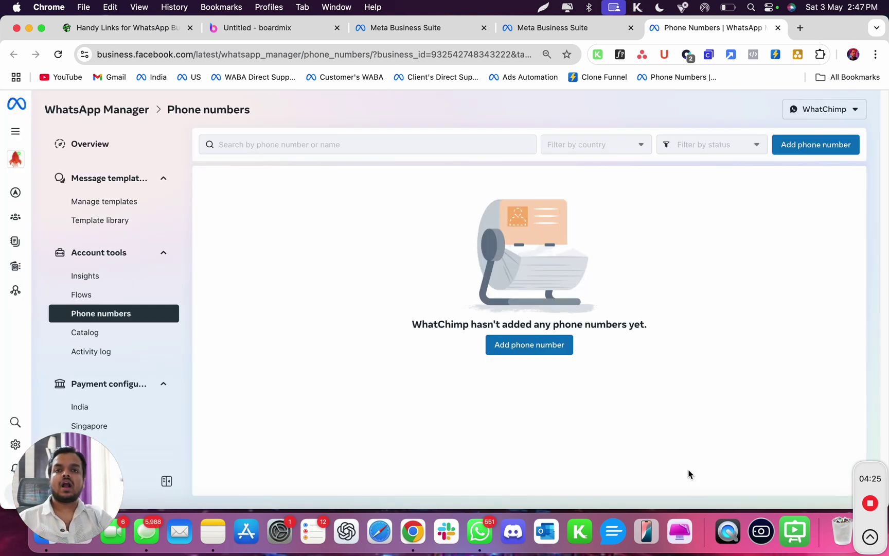
Select the first Business Account node in the Boardmix map, and switch Meta Business Suite to the Growmeorganic business portfolio
{"action": "left_click", "coordinate": [283, 31]}
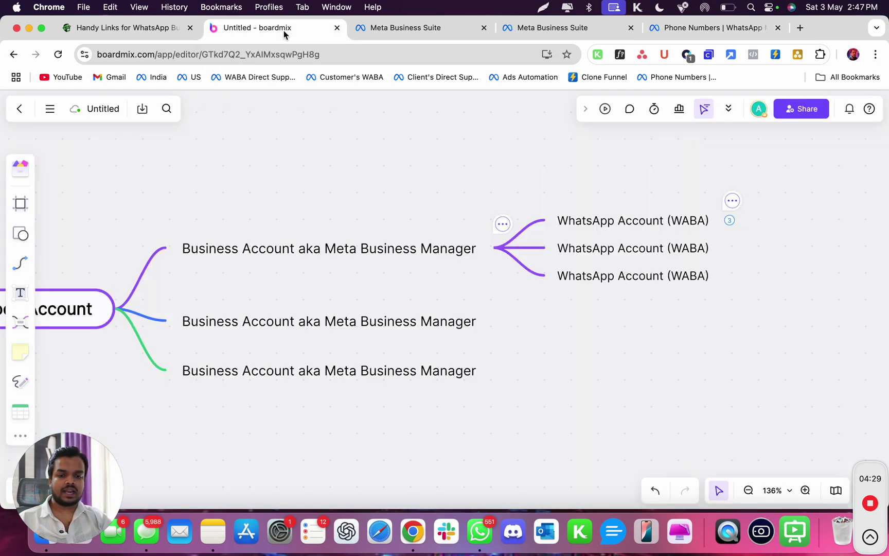
{"action": "left_click", "coordinate": [278, 259]}
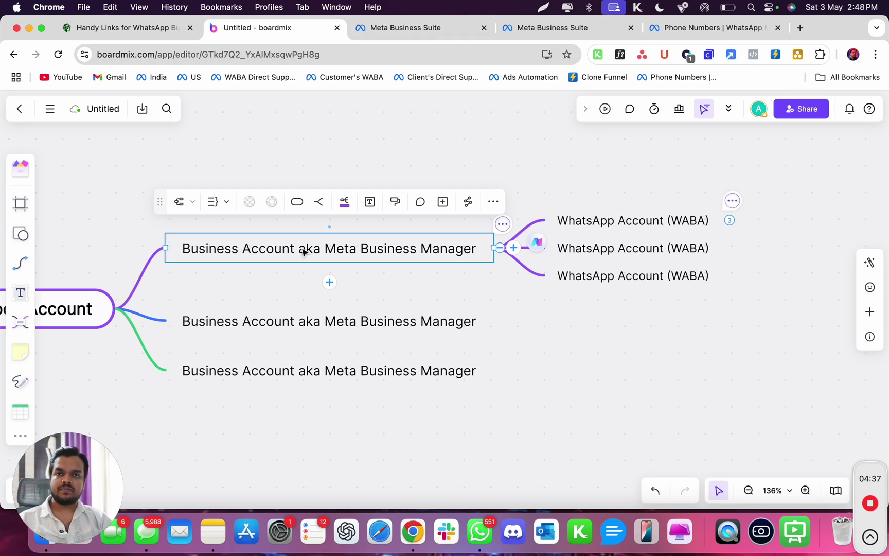
{"action": "left_click", "coordinate": [551, 28]}
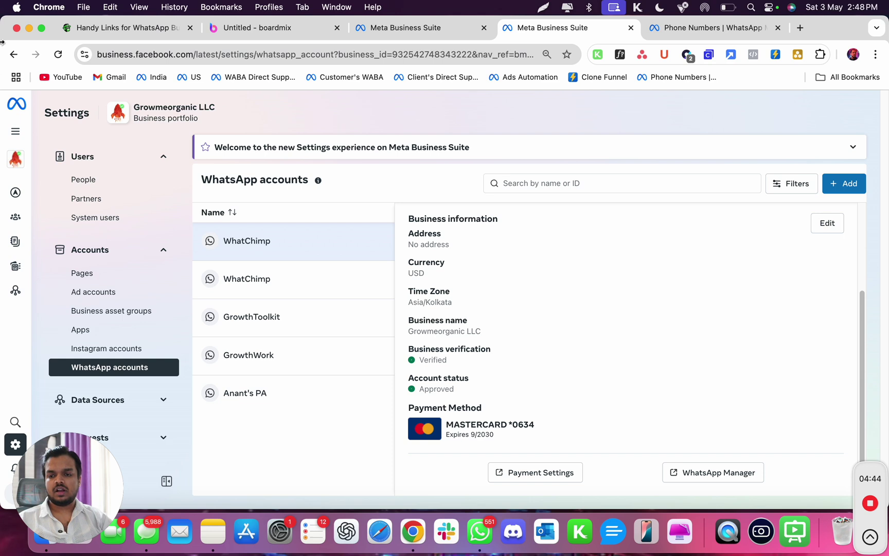
{"action": "mouse_move", "coordinate": [15, 167]}
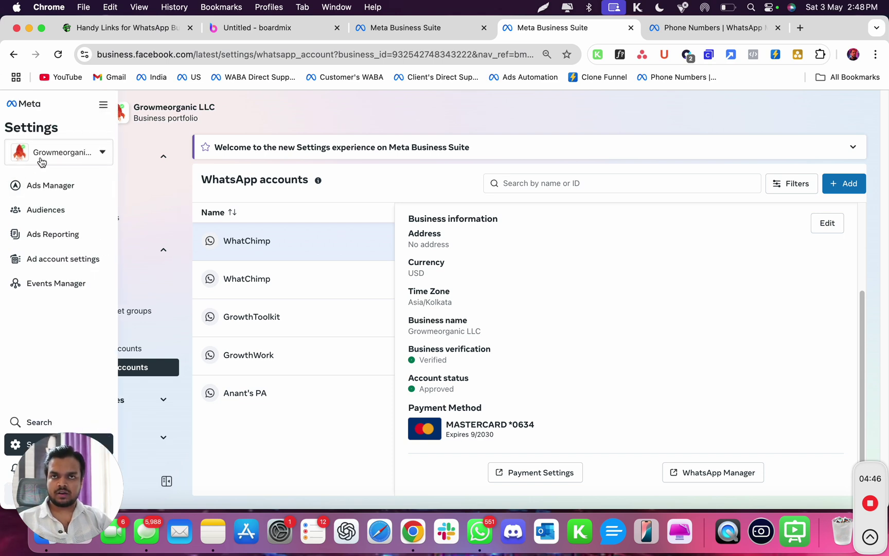
{"action": "left_click", "coordinate": [41, 162]}
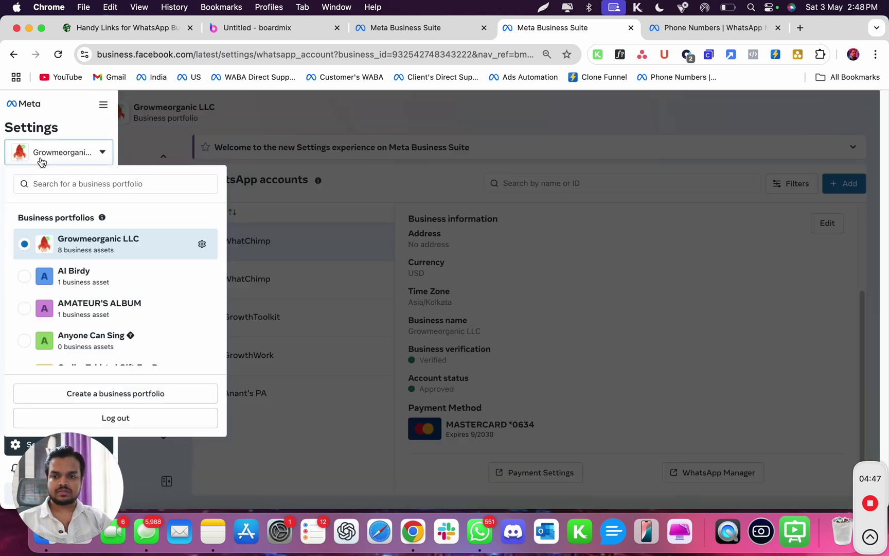
{"action": "scroll", "coordinate": [77, 329], "scroll_direction": "down", "scroll_amount": 5}
{"action": "scroll", "coordinate": [80, 337], "scroll_direction": "down", "scroll_amount": 3}
{"action": "left_click", "coordinate": [87, 270]}
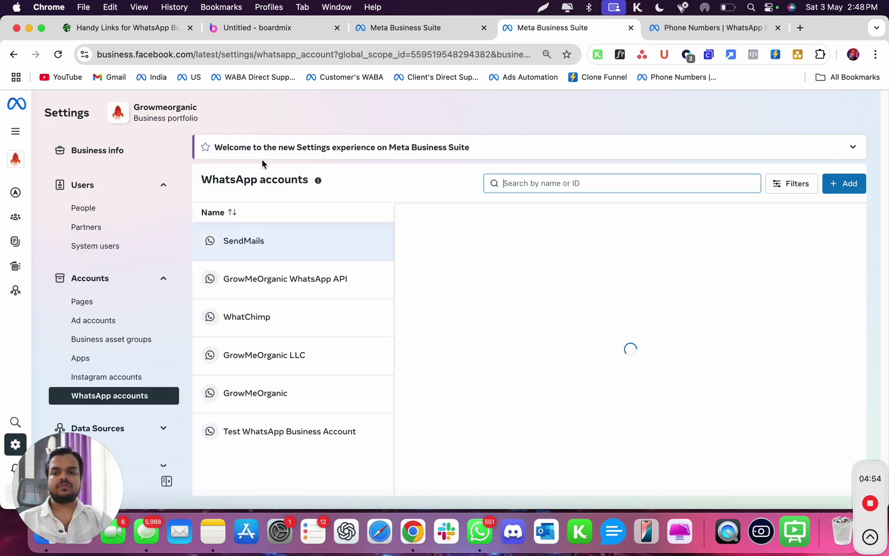
{"action": "double_click", "coordinate": [148, 107]}
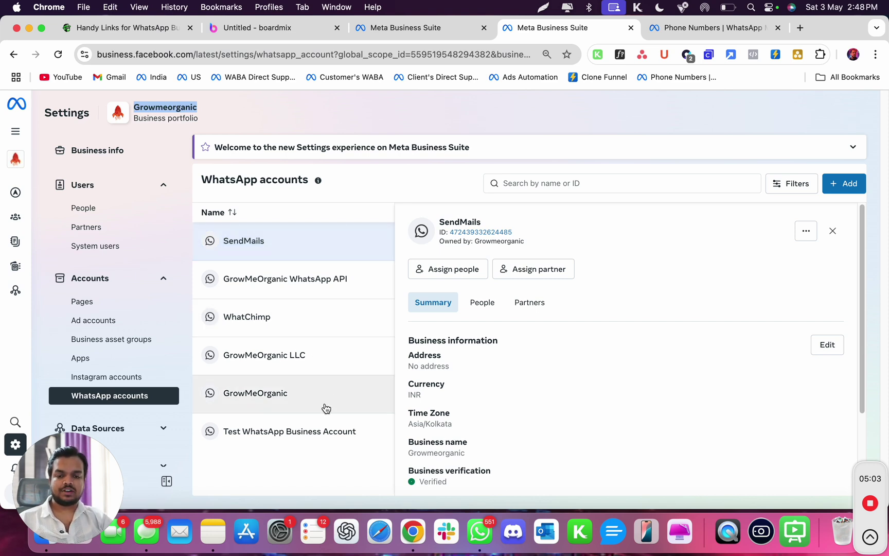
Open WhatsApp Manager for the GrowMeOrganic WhatsApp API account and compare its phone numbers page with the WhatChimp account's page
{"action": "left_click", "coordinate": [320, 280]}
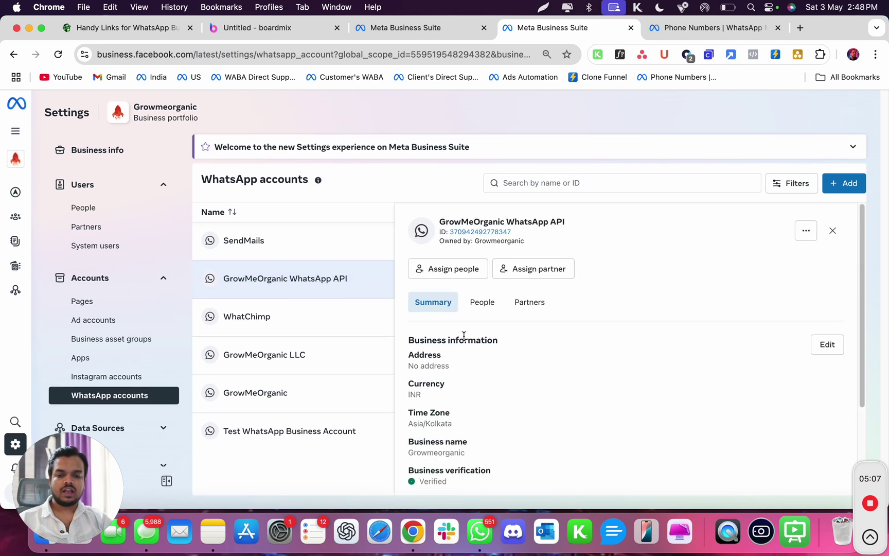
{"action": "scroll", "coordinate": [464, 336], "scroll_direction": "down", "scroll_amount": 3}
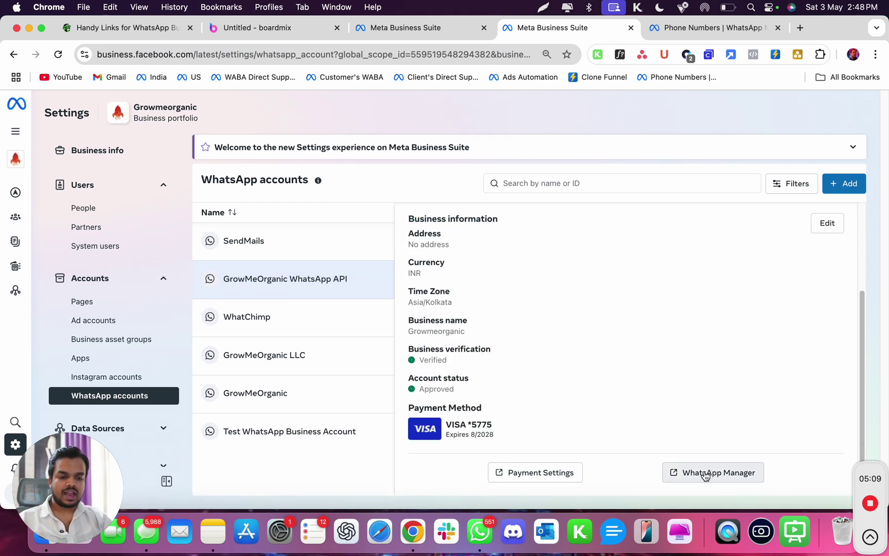
{"action": "left_click", "coordinate": [700, 476]}
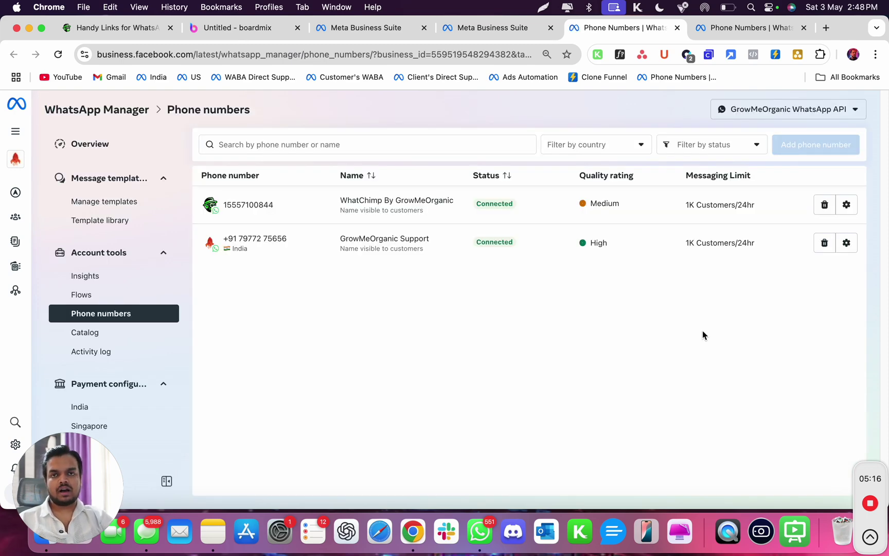
{"action": "left_click", "coordinate": [737, 36]}
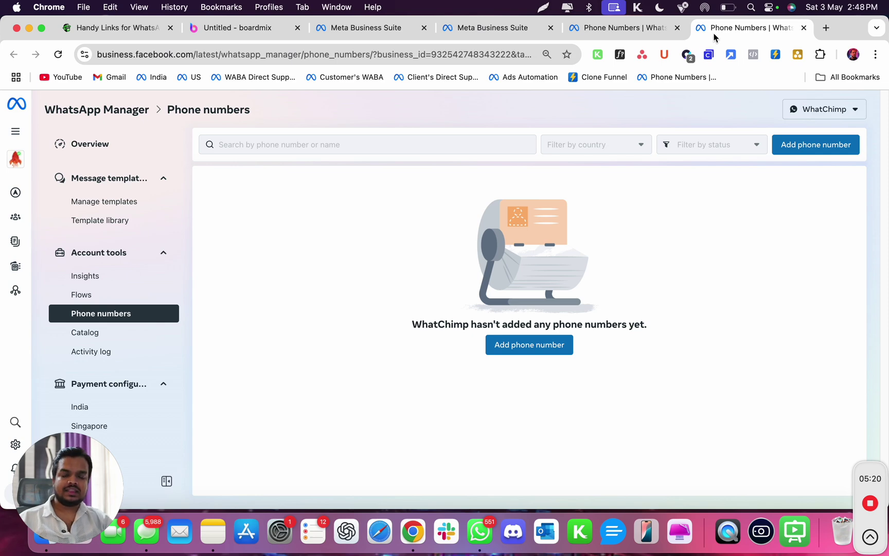
Compare the WhatsApp accounts listed under the Growmeorganic LLC and Growmeorganic portfolios, checking the GrowMeOrganic WhatsApp API phone numbers as well
{"action": "left_click", "coordinate": [482, 34]}
{"action": "left_click", "coordinate": [384, 28]}
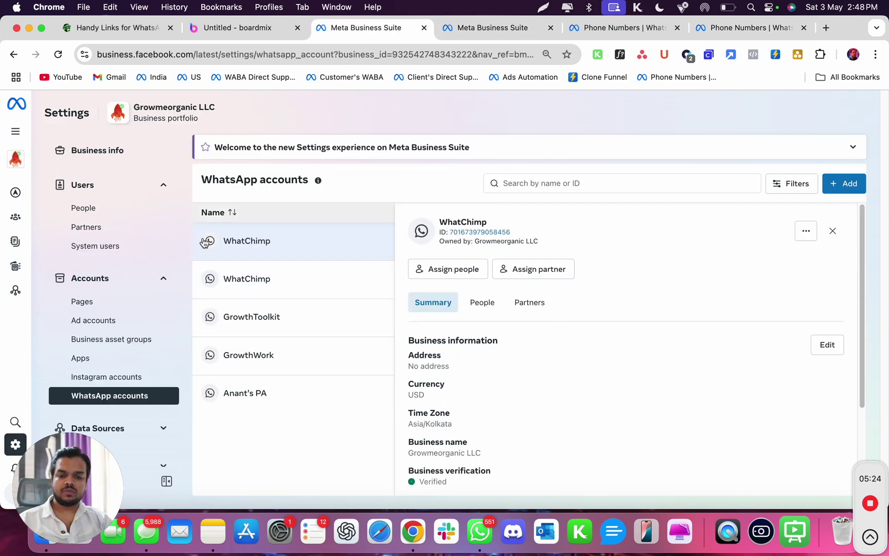
{"action": "left_click", "coordinate": [620, 36]}
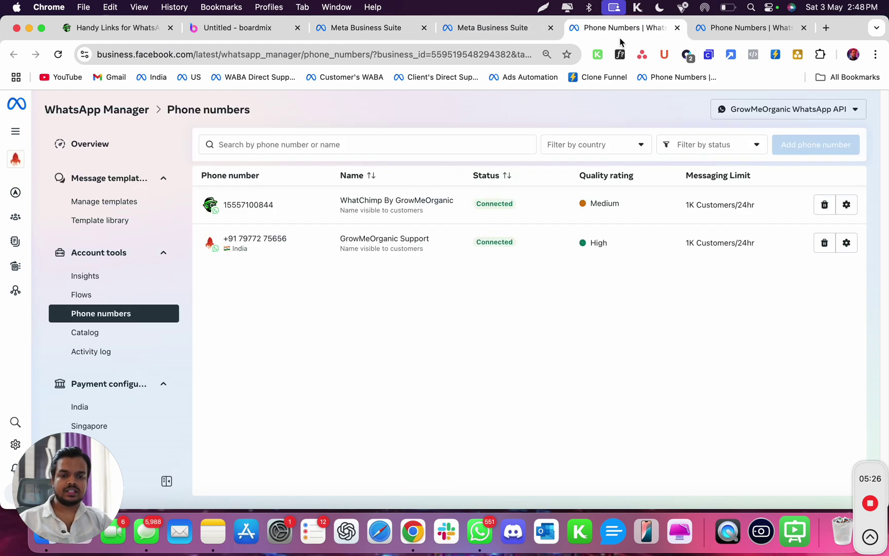
{"action": "left_click", "coordinate": [504, 33]}
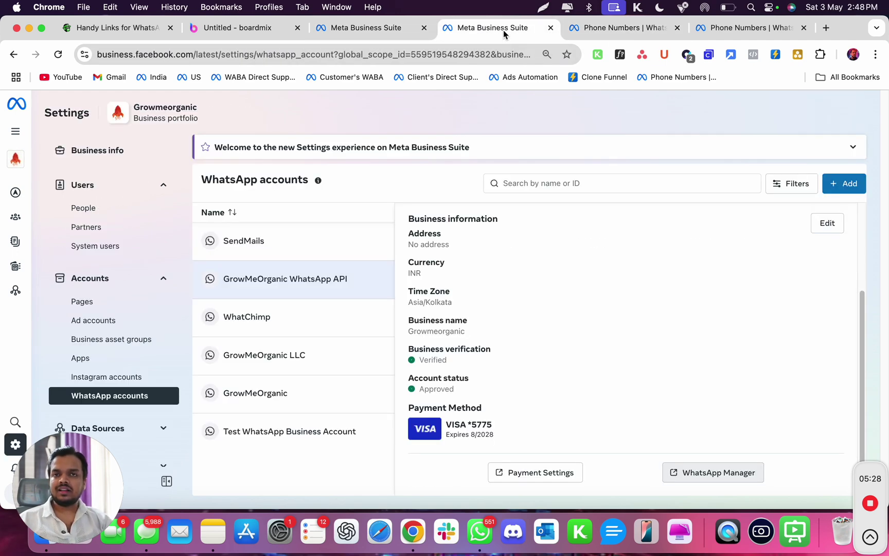
Review the WhatsApp Account nodes in the Boardmix map, and return to the phone numbers page of the GrowMeOrganic WhatsApp API account
{"action": "left_click", "coordinate": [247, 32]}
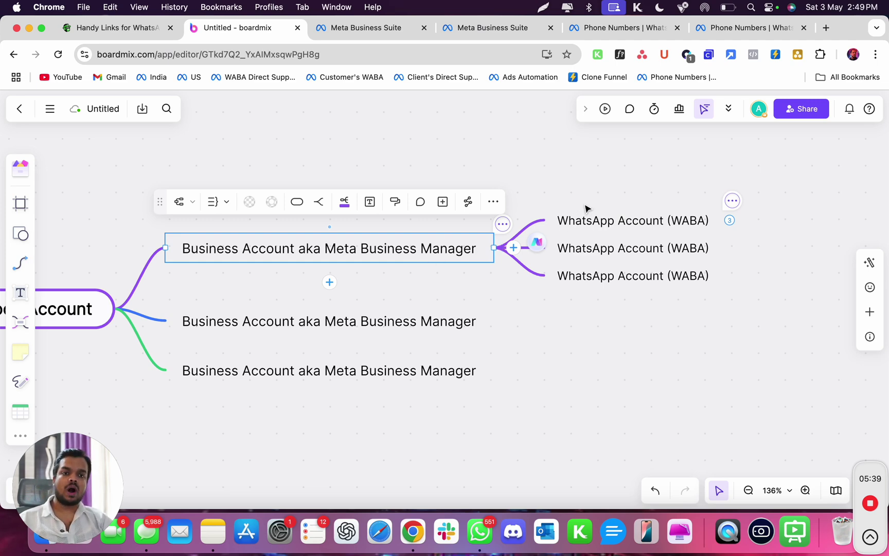
{"action": "left_click", "coordinate": [513, 34]}
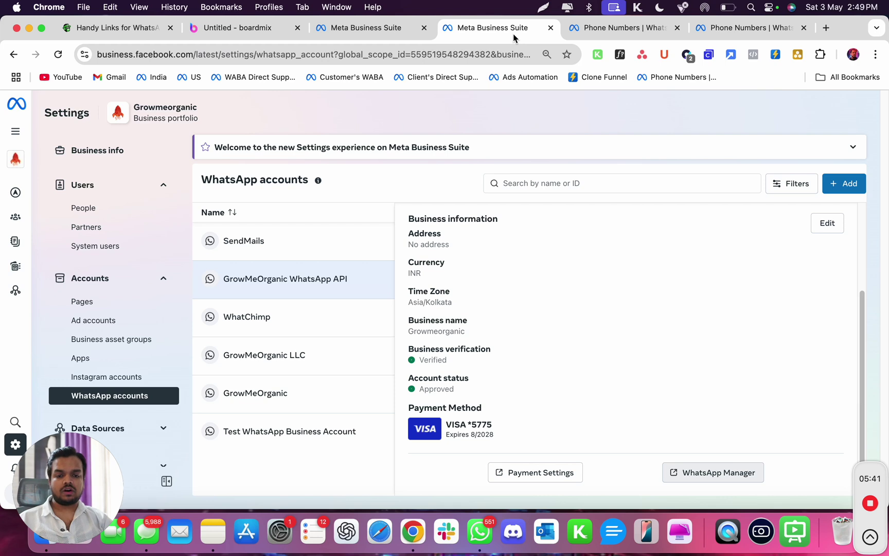
{"action": "left_click", "coordinate": [581, 32]}
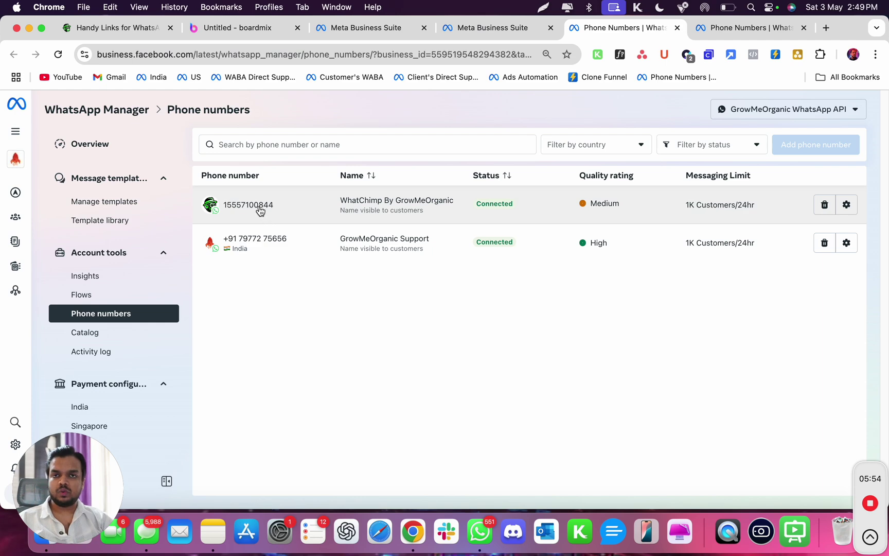
Switch to the Boardmix mind map and expand the first WhatsApp Account (WABA) node into its Phone Number branches
{"action": "left_click", "coordinate": [273, 38]}
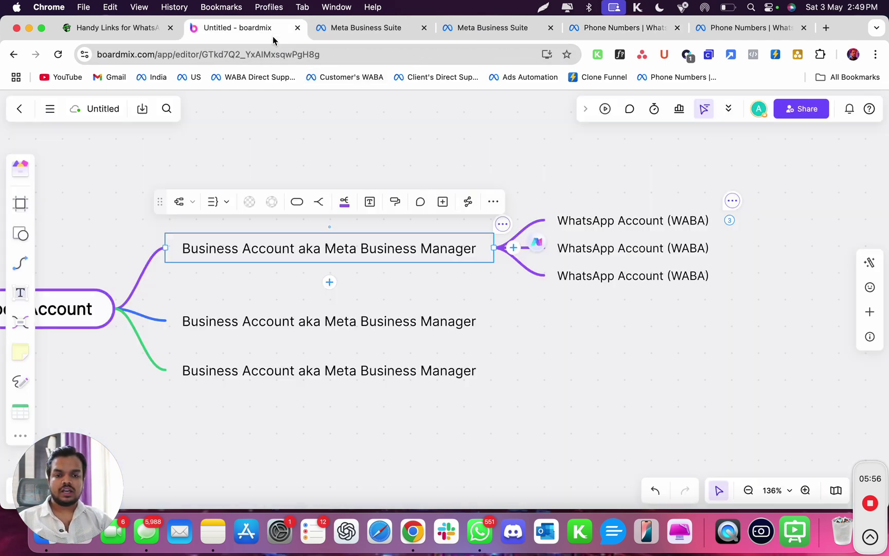
{"action": "scroll", "coordinate": [619, 293], "scroll_direction": "right", "scroll_amount": 5}
{"action": "mouse_move", "coordinate": [585, 217]}
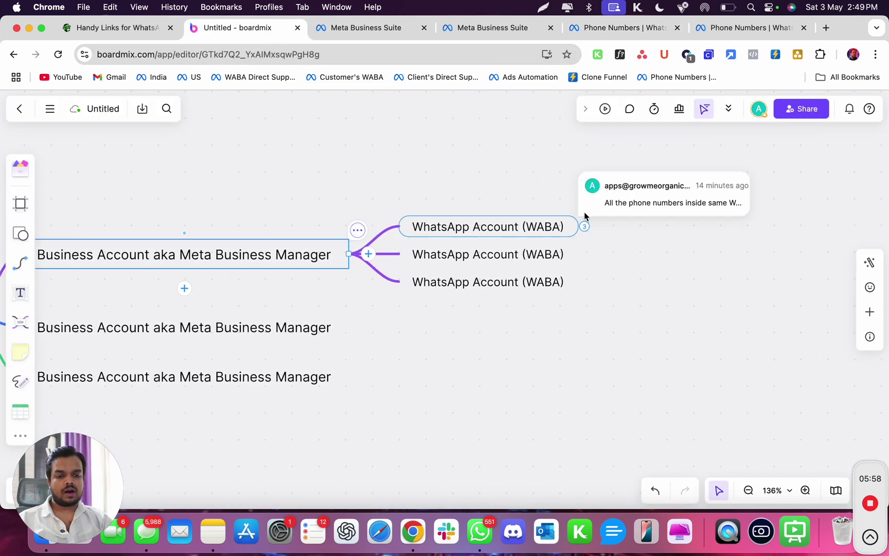
{"action": "left_click", "coordinate": [585, 226]}
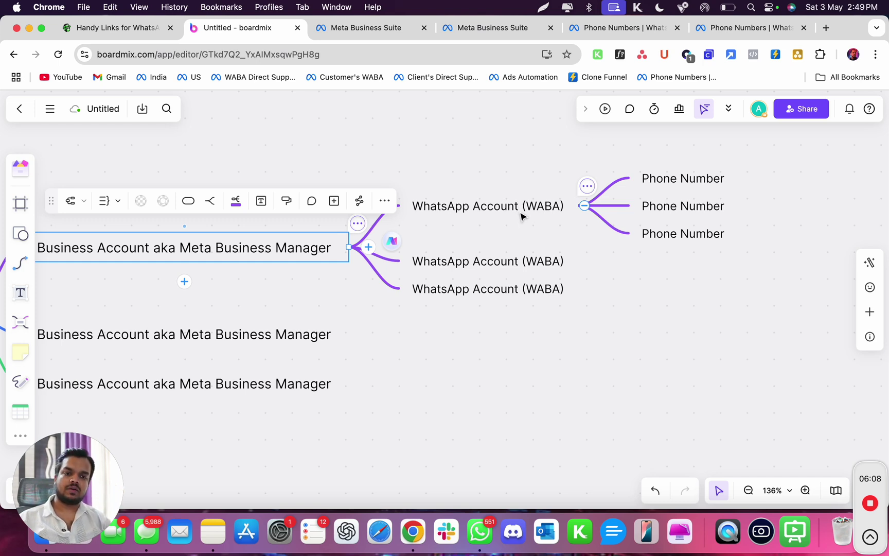
Select the first Phone Number node, read the comment on the first WhatsApp Account node, and select the second WhatsApp Account node
{"action": "left_click", "coordinate": [675, 189]}
{"action": "left_click", "coordinate": [673, 183]}
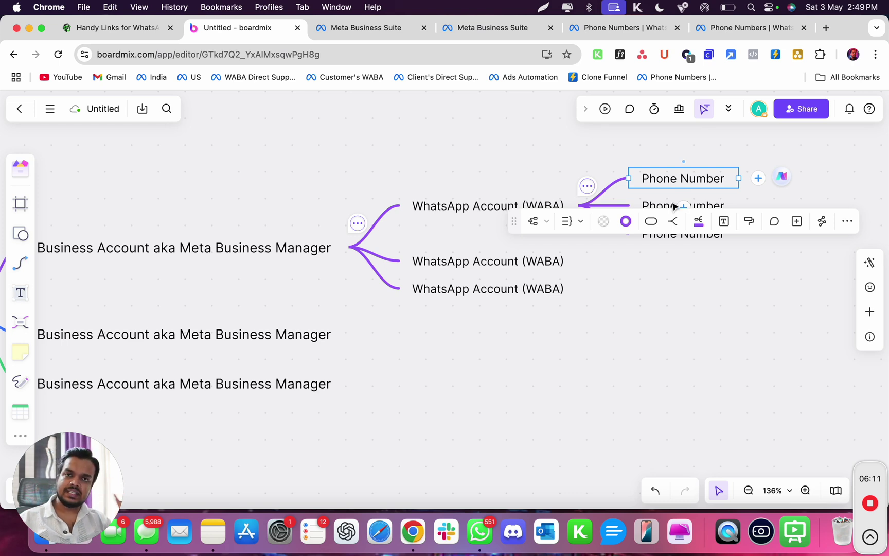
{"action": "mouse_move", "coordinate": [582, 180]}
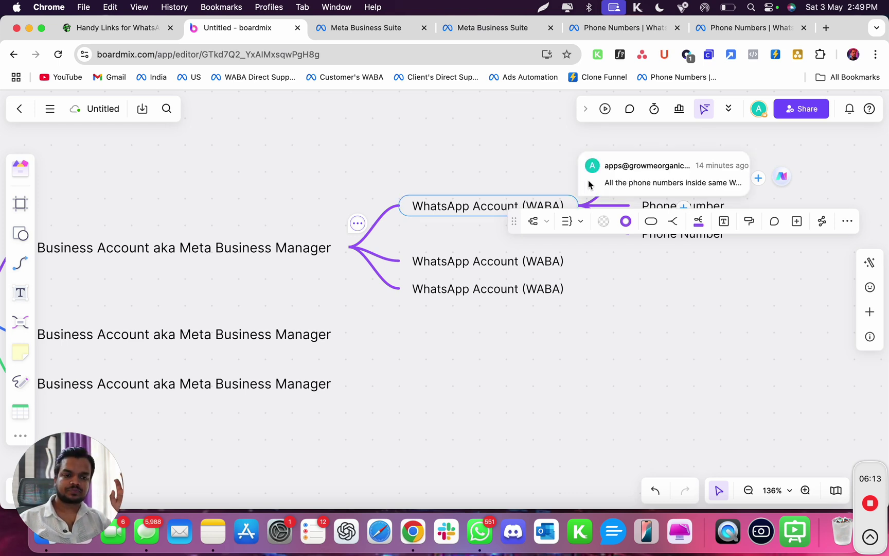
{"action": "left_click", "coordinate": [626, 184]}
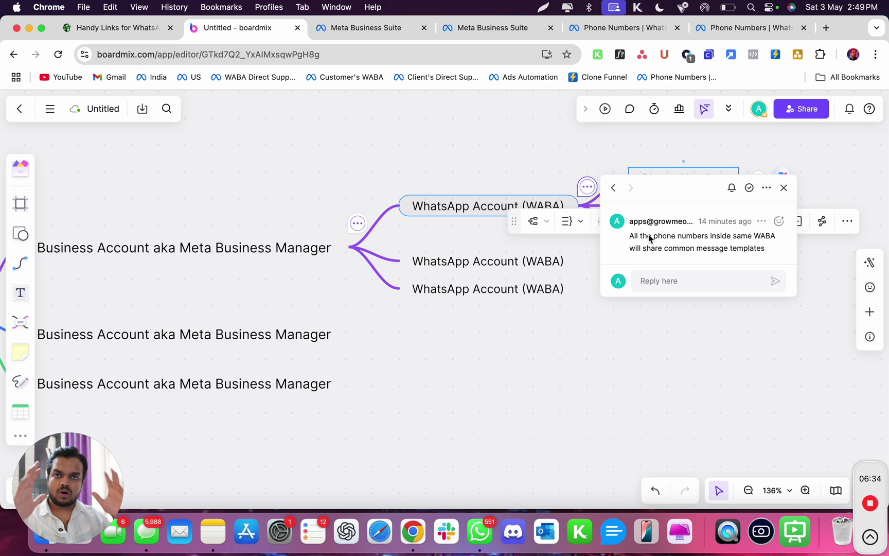
{"action": "left_click", "coordinate": [462, 265]}
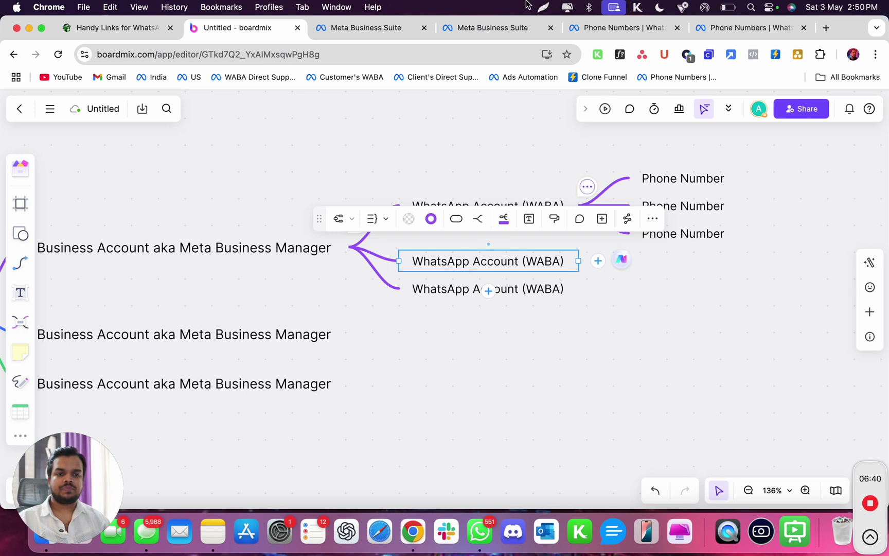
Open the GrowMeOrganic Support number's settings in WhatsApp Manager and review its profile photo, display name, official account and business information options
{"action": "left_click", "coordinate": [645, 29]}
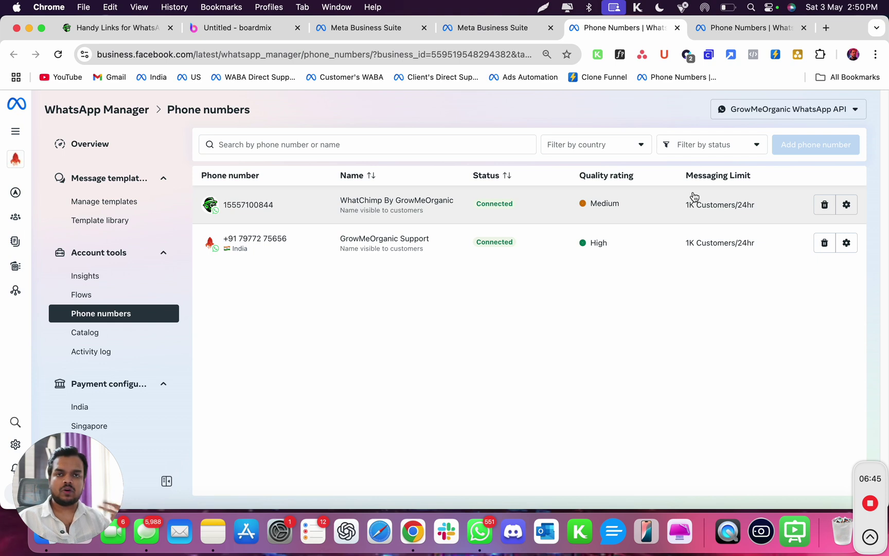
{"action": "left_click", "coordinate": [847, 242]}
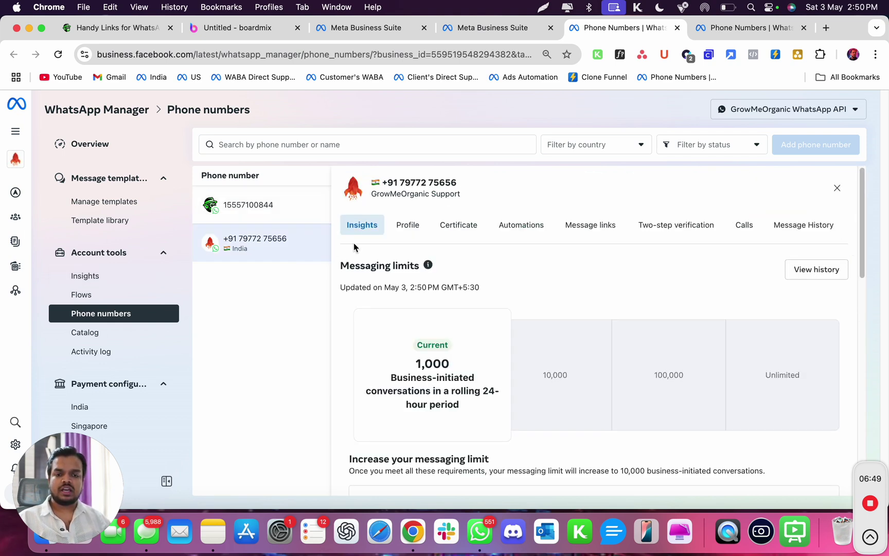
{"action": "left_click", "coordinate": [408, 226]}
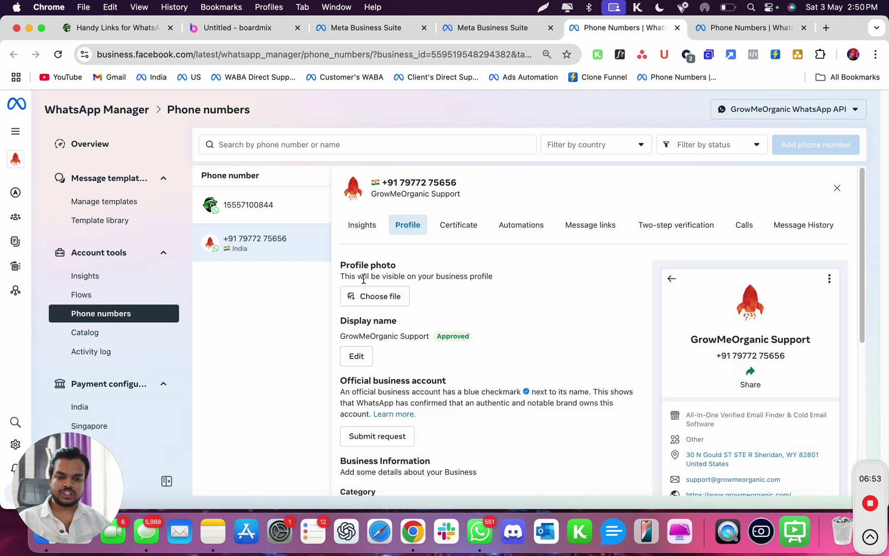
{"action": "scroll", "coordinate": [376, 304], "scroll_direction": "down", "scroll_amount": 1}
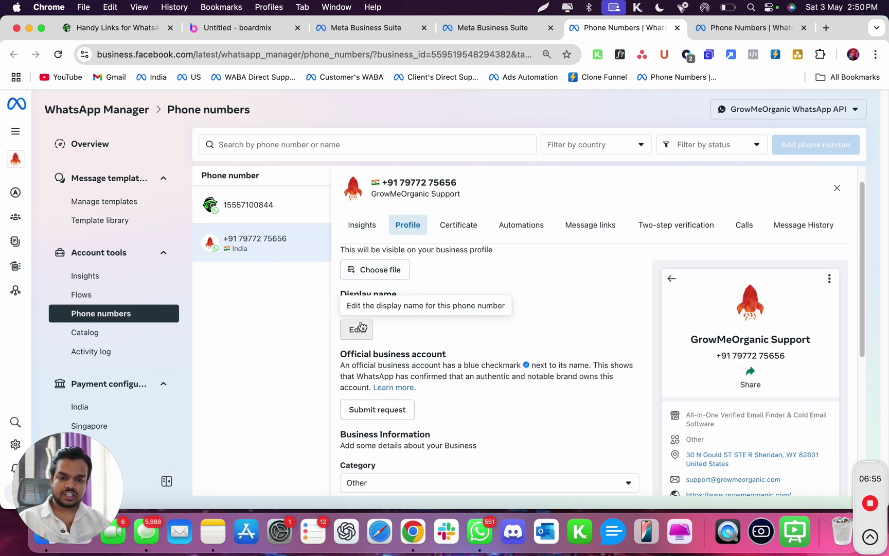
{"action": "scroll", "coordinate": [361, 326], "scroll_direction": "down", "scroll_amount": 2}
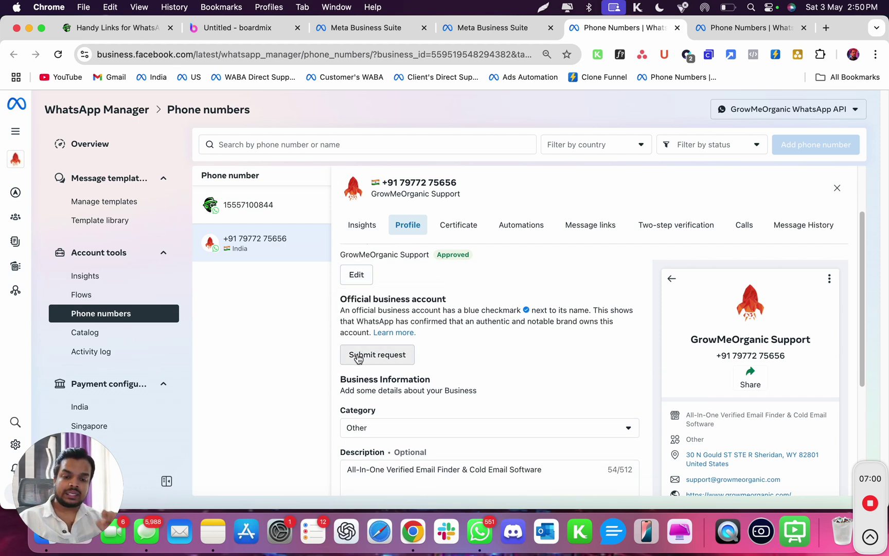
{"action": "scroll", "coordinate": [359, 359], "scroll_direction": "down", "scroll_amount": 3}
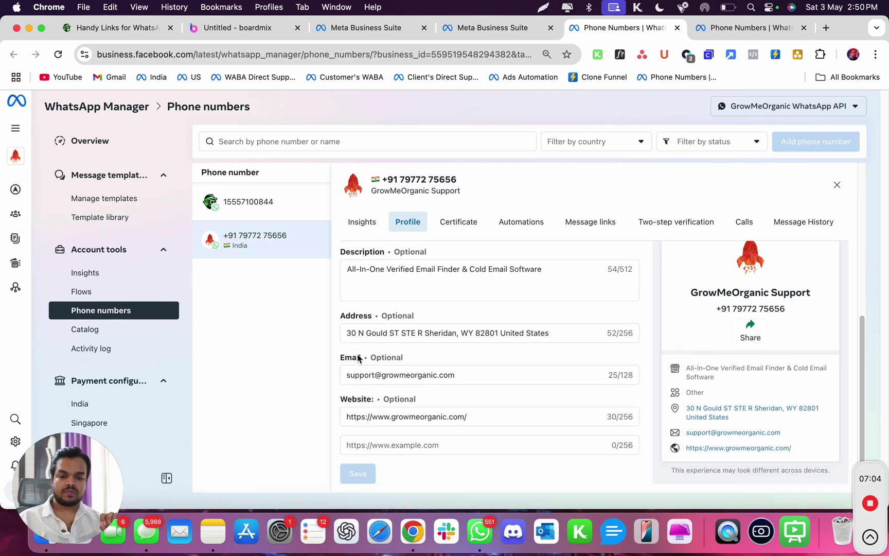
{"action": "scroll", "coordinate": [358, 357], "scroll_direction": "up", "scroll_amount": 5}
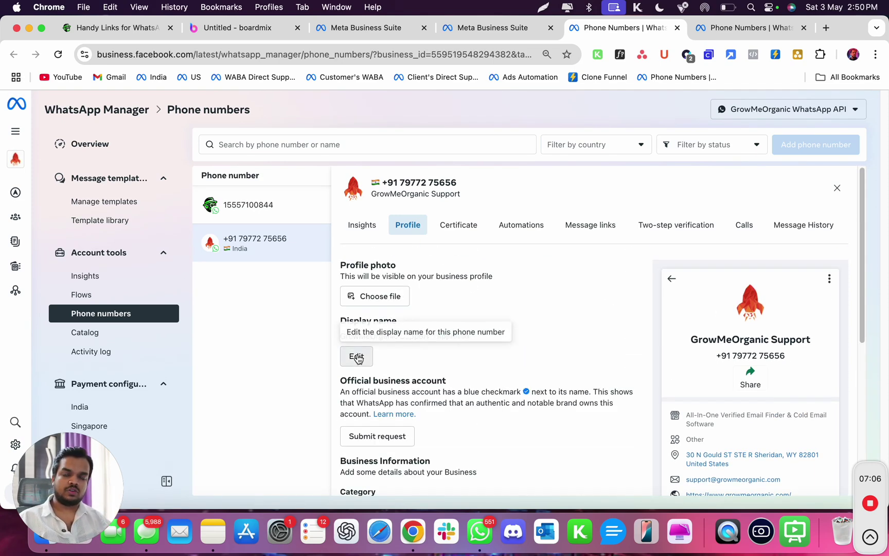
Return to the Boardmix mind map, clear the selection and review the whole hierarchy from Facebook Account to Phone Number
{"action": "left_click", "coordinate": [323, 33]}
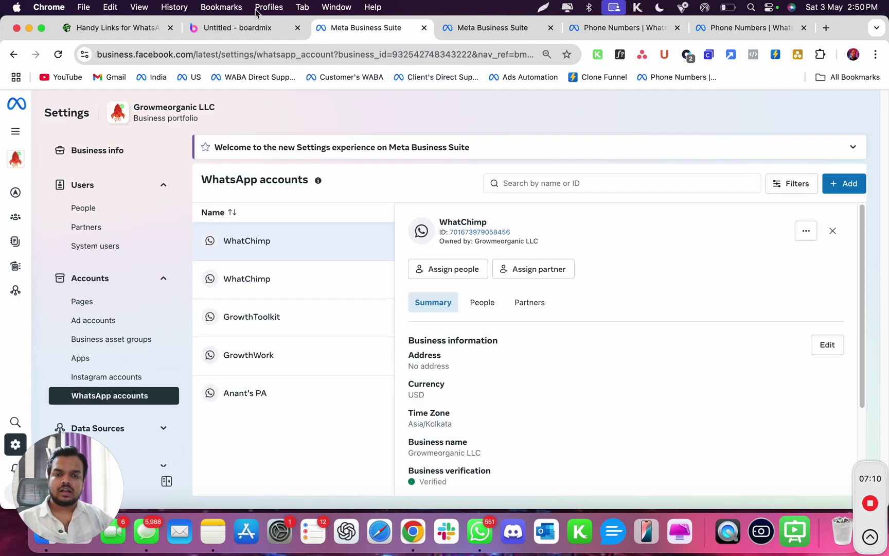
{"action": "left_click", "coordinate": [241, 28]}
{"action": "left_click", "coordinate": [362, 150]}
{"action": "scroll", "coordinate": [363, 149], "scroll_direction": "down", "scroll_amount": 5}
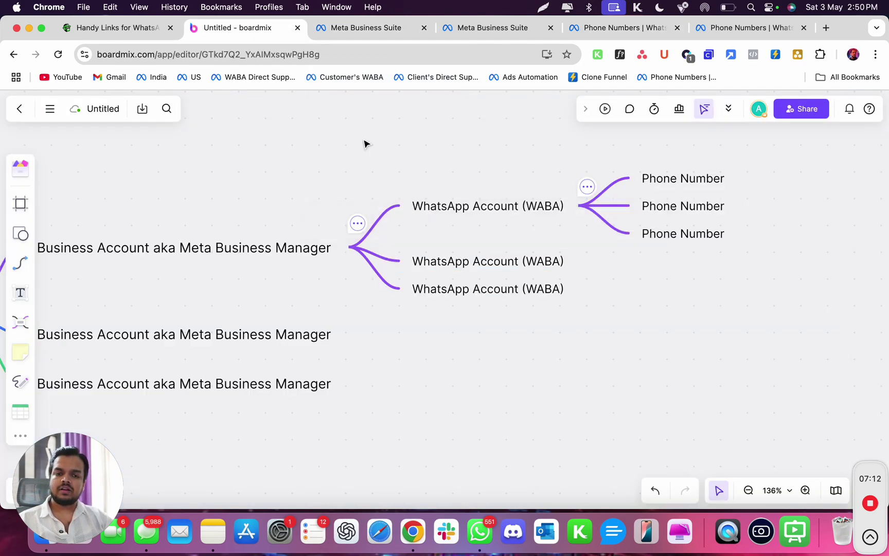
{"action": "scroll", "coordinate": [366, 144], "scroll_direction": "up", "scroll_amount": 2}
{"action": "scroll", "coordinate": [367, 144], "scroll_direction": "left", "scroll_amount": 3}
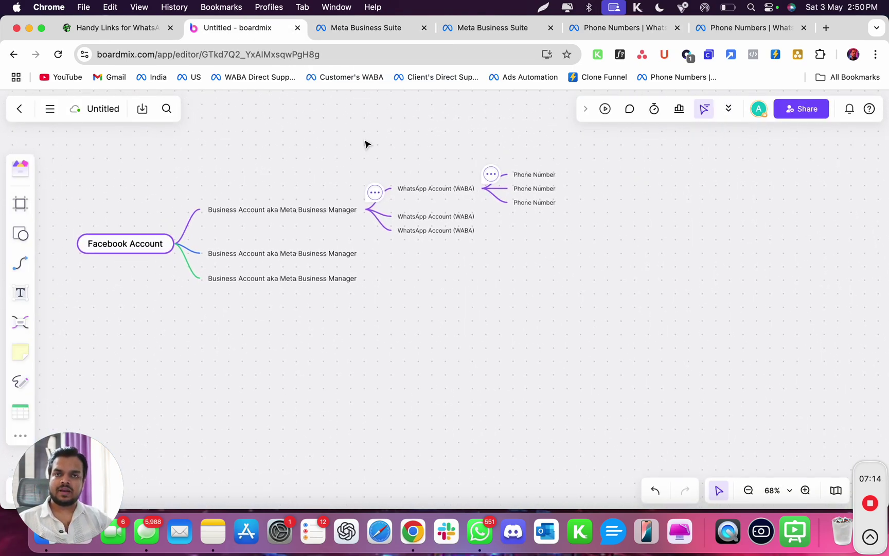
{"action": "scroll", "coordinate": [366, 144], "scroll_direction": "up", "scroll_amount": 3}
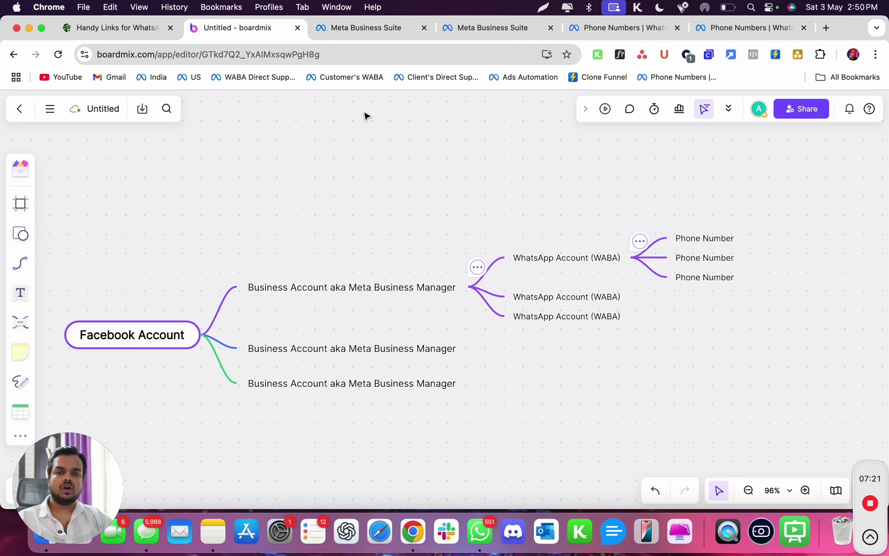
Open the page whatchimp.com/links in a new browser tab
{"action": "left_click", "coordinate": [826, 28]}
{"action": "type", "text": "whatchimp.com"}
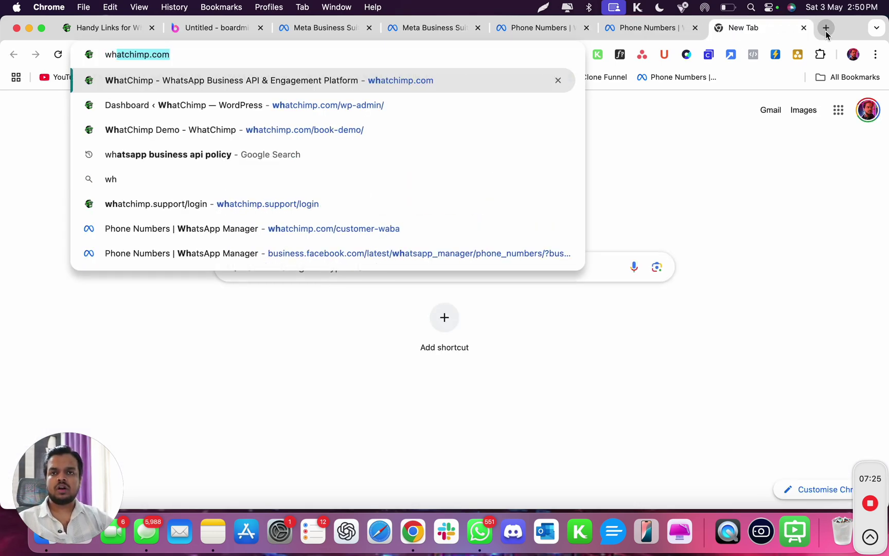
{"action": "key", "text": "Right"}
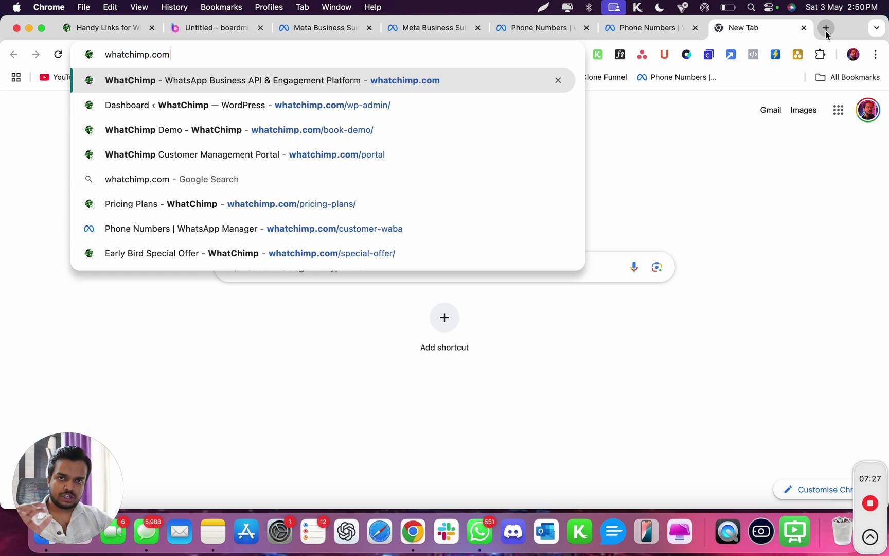
{"action": "type", "text": "/lin"}
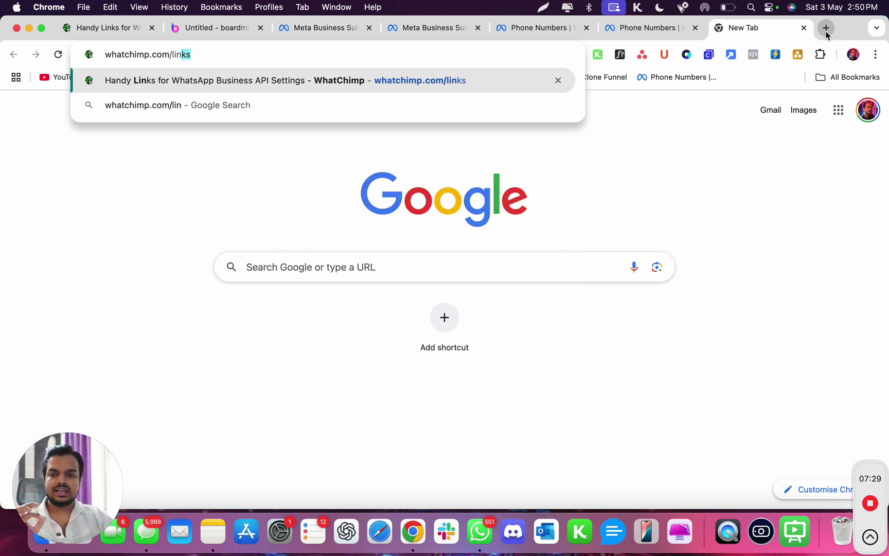
{"action": "key", "text": "Return"}
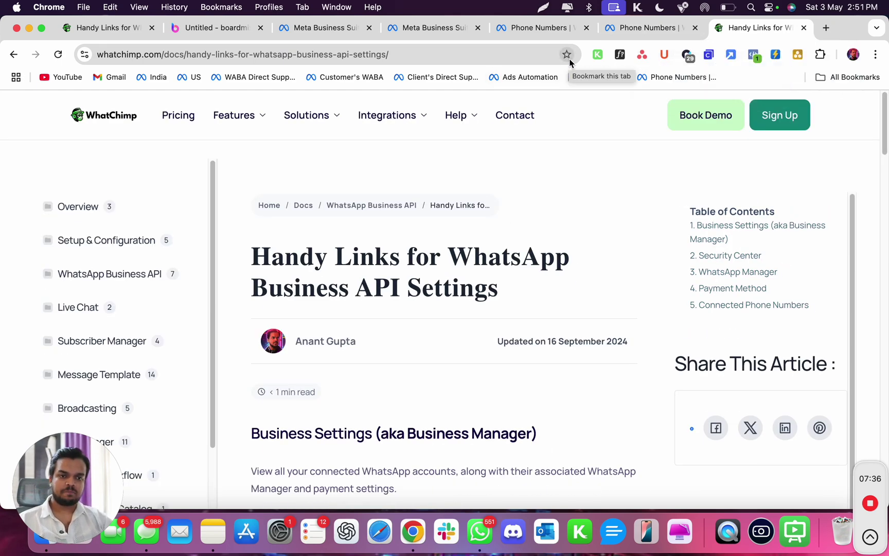
Read through the Handy Links article's sections on Business Settings, Security Center, WhatsApp Manager, Payment Method and Connected Phone Numbers
{"action": "scroll", "coordinate": [607, 238], "scroll_direction": "down", "scroll_amount": 3}
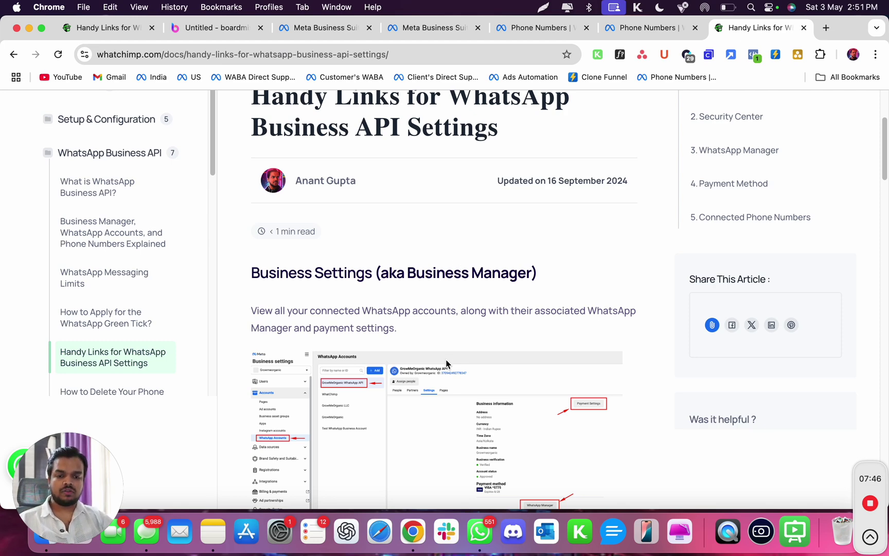
{"action": "scroll", "coordinate": [446, 363], "scroll_direction": "down", "scroll_amount": 5}
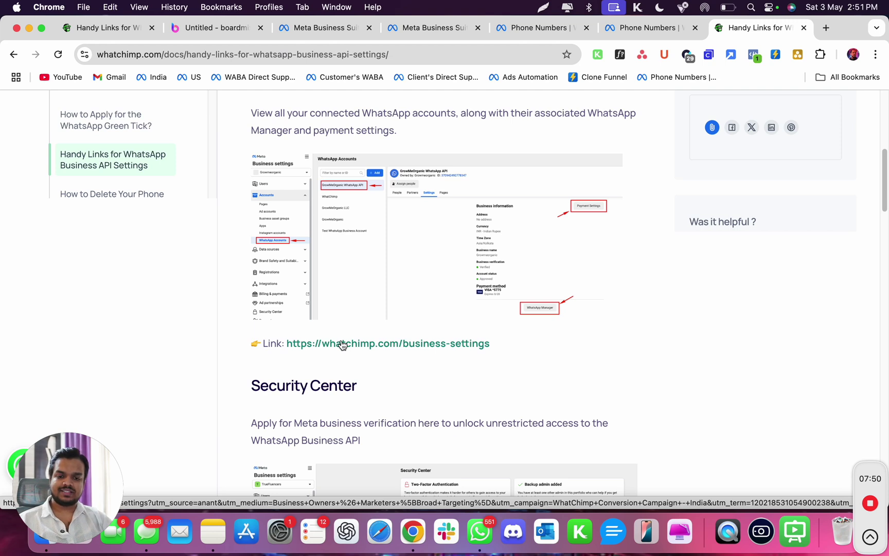
{"action": "scroll", "coordinate": [342, 345], "scroll_direction": "down", "scroll_amount": 6}
{"action": "scroll", "coordinate": [342, 345], "scroll_direction": "down", "scroll_amount": 1}
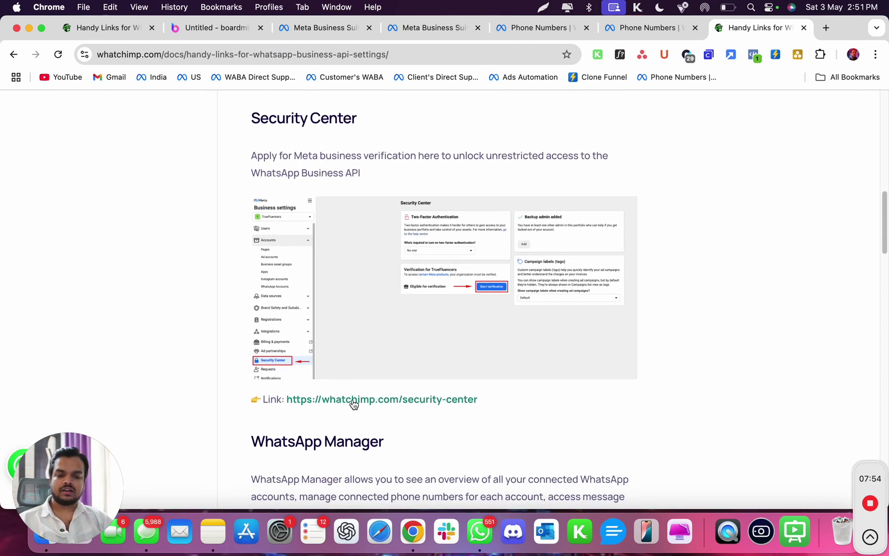
{"action": "scroll", "coordinate": [354, 396], "scroll_direction": "down", "scroll_amount": 7}
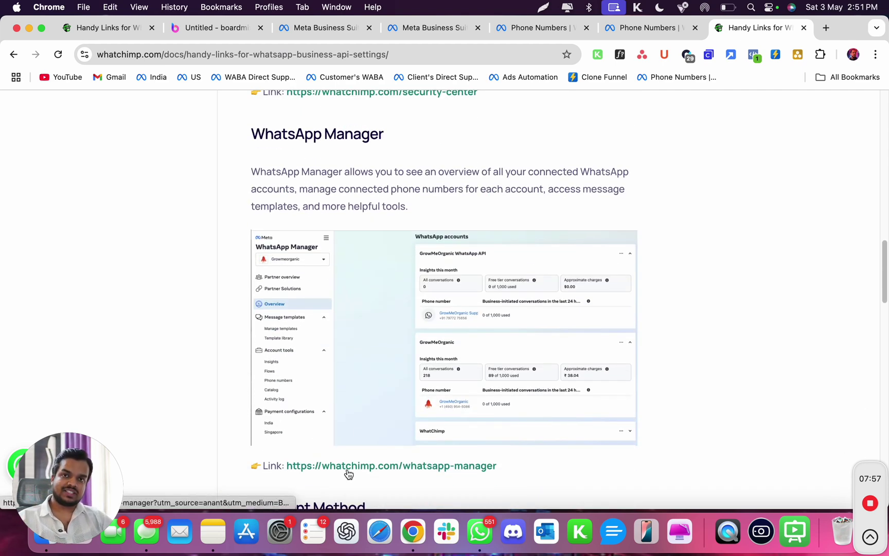
{"action": "scroll", "coordinate": [347, 473], "scroll_direction": "down", "scroll_amount": 8}
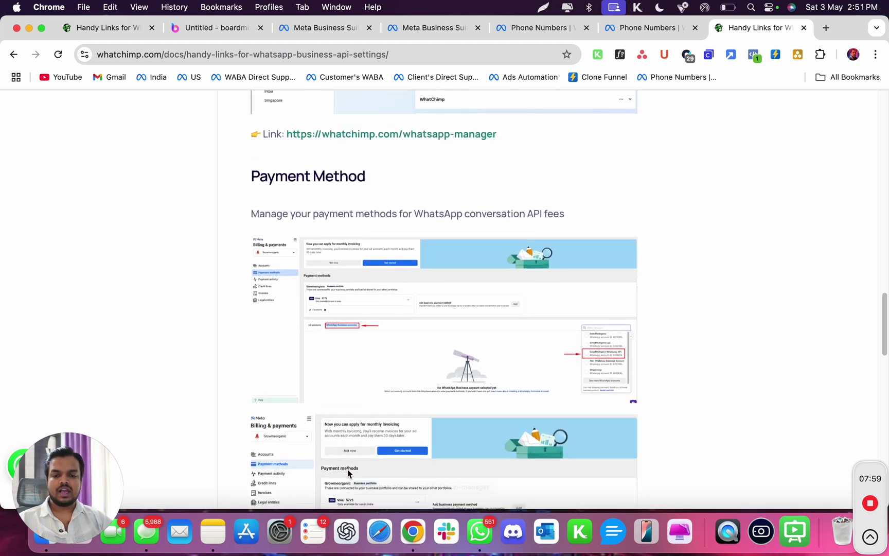
{"action": "scroll", "coordinate": [348, 428], "scroll_direction": "down", "scroll_amount": 4}
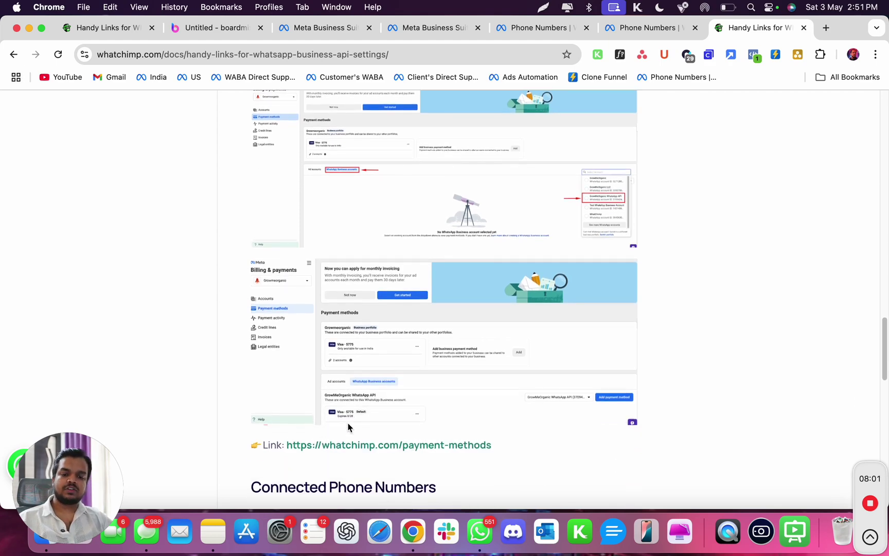
{"action": "scroll", "coordinate": [346, 436], "scroll_direction": "down", "scroll_amount": 5}
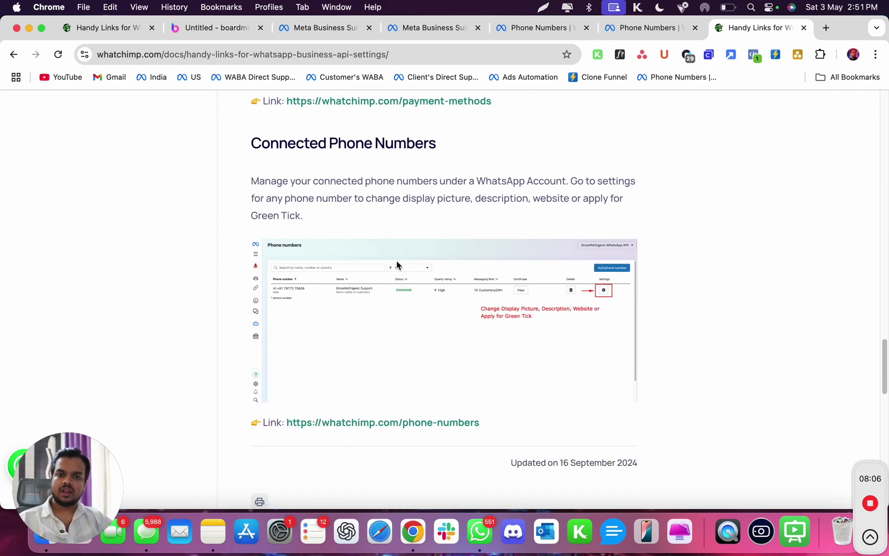
Return to the article's Business Settings section and close the open Meta Business Suite and WhatsApp Manager pages
{"action": "scroll", "coordinate": [398, 254], "scroll_direction": "up", "scroll_amount": 20}
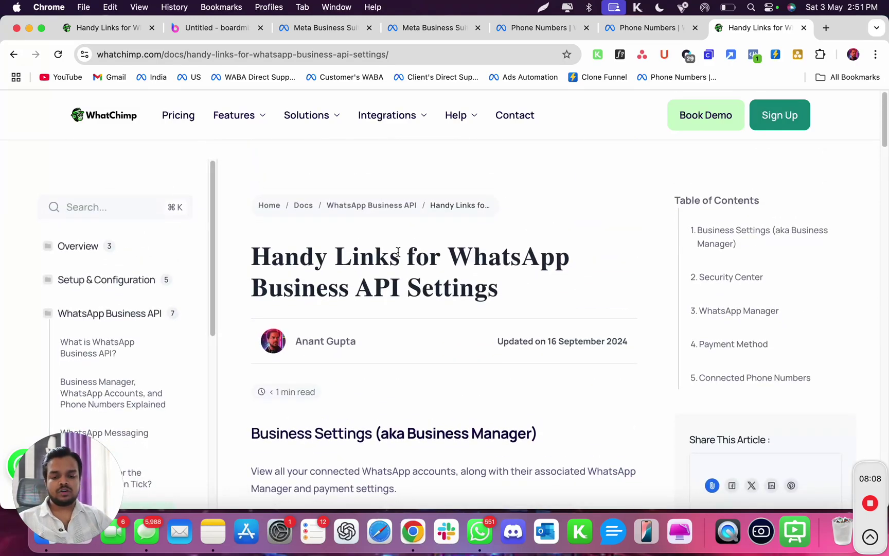
{"action": "scroll", "coordinate": [398, 252], "scroll_direction": "down", "scroll_amount": 7}
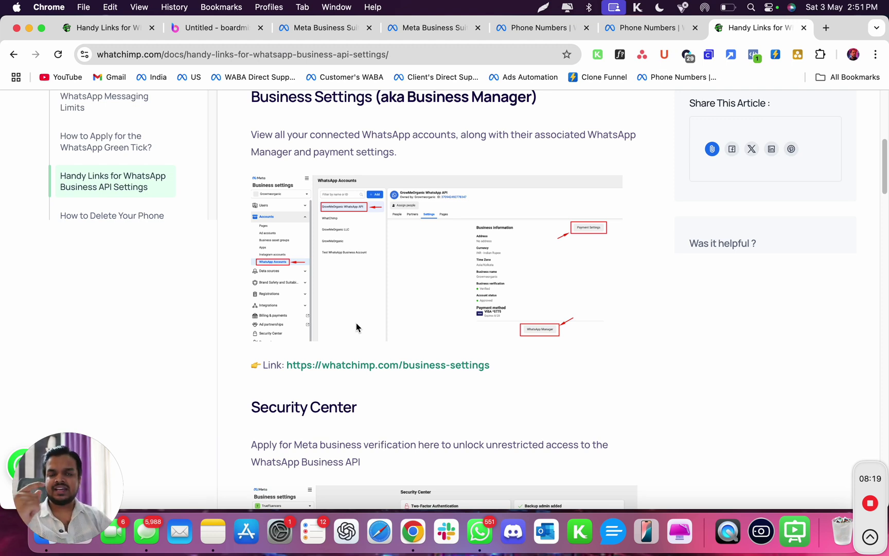
{"action": "left_click", "coordinate": [477, 28]}
{"action": "left_click", "coordinate": [477, 27]}
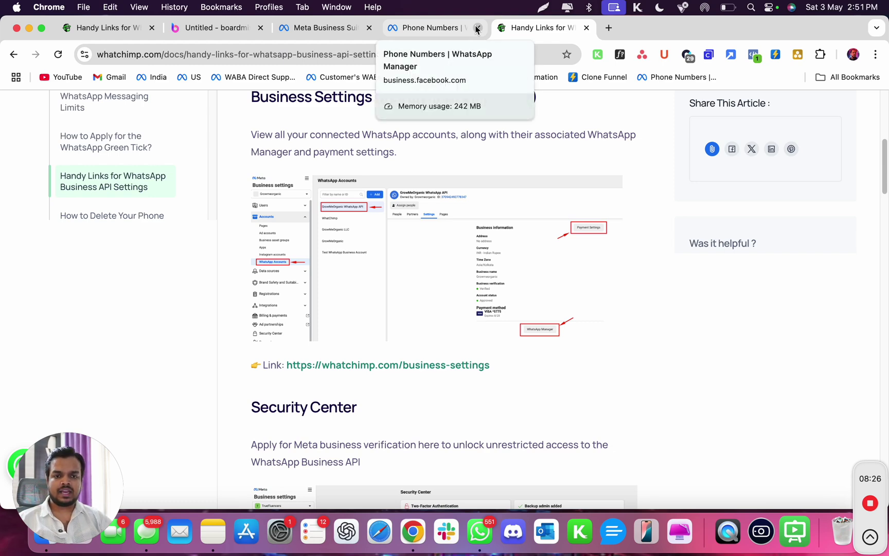
{"action": "left_click", "coordinate": [477, 28]}
{"action": "left_click", "coordinate": [369, 28]}
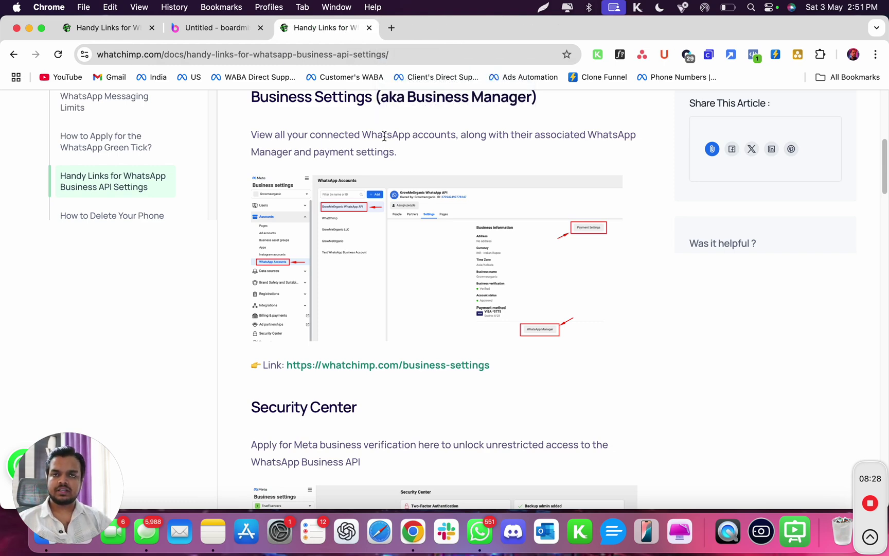
Review the Handy Links article again from its heading through Connected Phone Numbers, then go back to the Payment Method section
{"action": "scroll", "coordinate": [384, 136], "scroll_direction": "up", "scroll_amount": 2}
{"action": "scroll", "coordinate": [384, 136], "scroll_direction": "down", "scroll_amount": 2}
{"action": "scroll", "coordinate": [386, 137], "scroll_direction": "up", "scroll_amount": 10}
{"action": "mouse_move", "coordinate": [387, 137]}
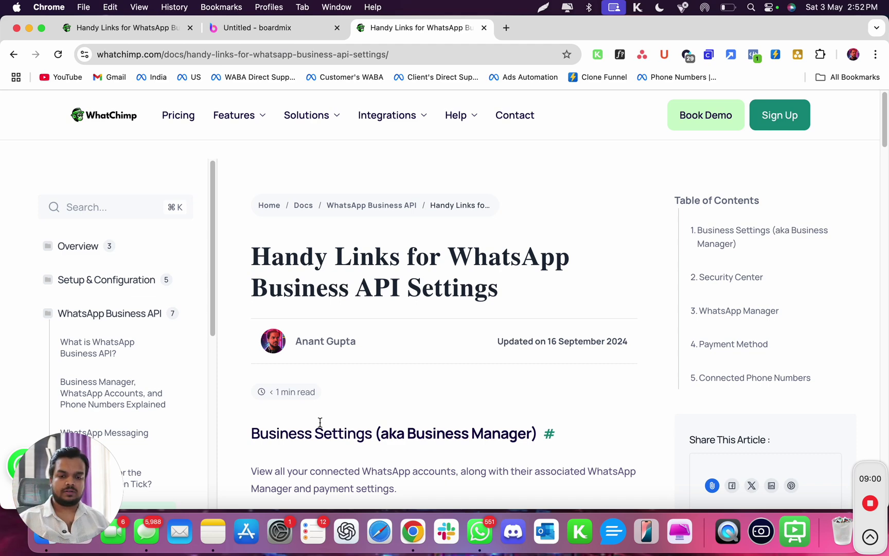
{"action": "scroll", "coordinate": [388, 435], "scroll_direction": "down", "scroll_amount": 6}
{"action": "scroll", "coordinate": [387, 438], "scroll_direction": "down", "scroll_amount": 3}
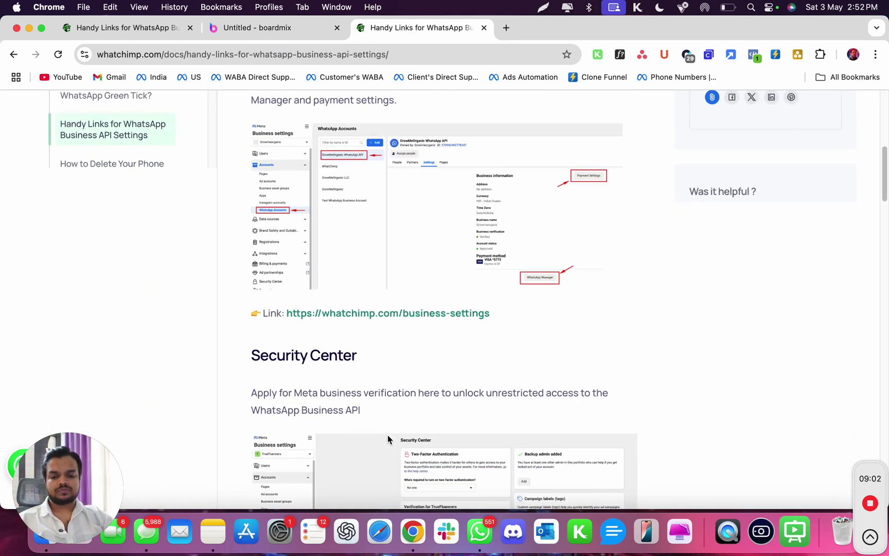
{"action": "scroll", "coordinate": [387, 435], "scroll_direction": "down", "scroll_amount": 1}
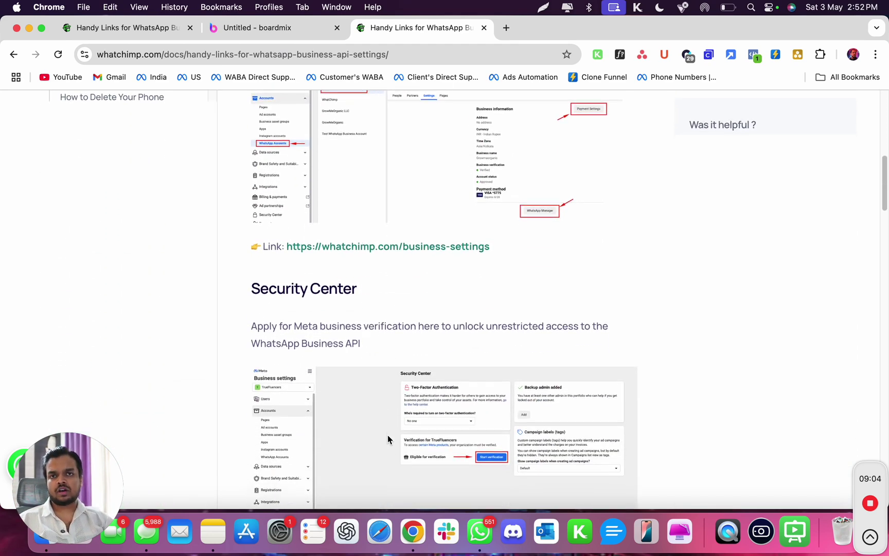
{"action": "scroll", "coordinate": [387, 438], "scroll_direction": "down", "scroll_amount": 2}
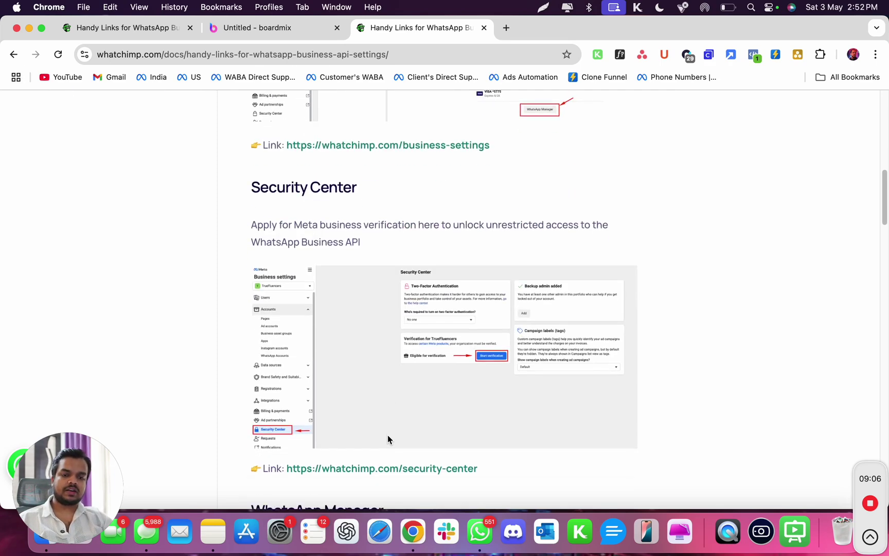
{"action": "scroll", "coordinate": [388, 438], "scroll_direction": "down", "scroll_amount": 3}
{"action": "scroll", "coordinate": [387, 435], "scroll_direction": "down", "scroll_amount": 15}
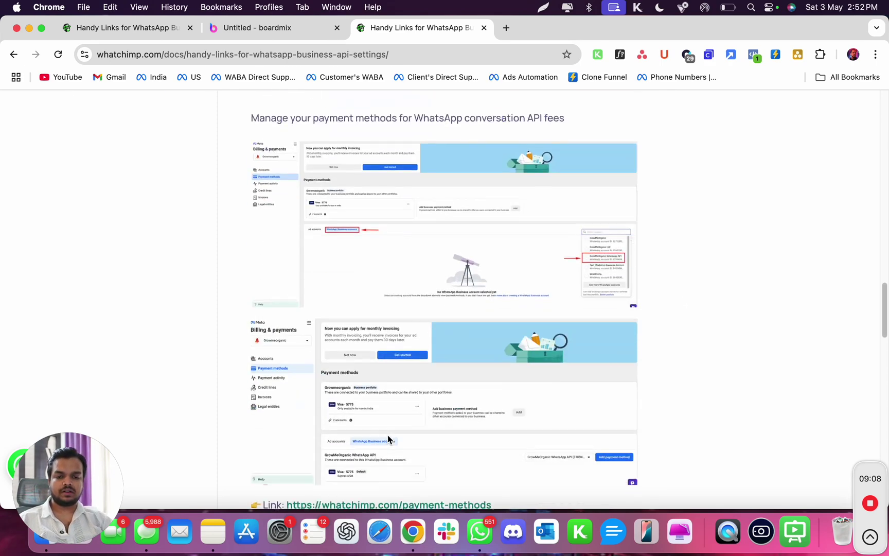
{"action": "scroll", "coordinate": [388, 434], "scroll_direction": "down", "scroll_amount": 9}
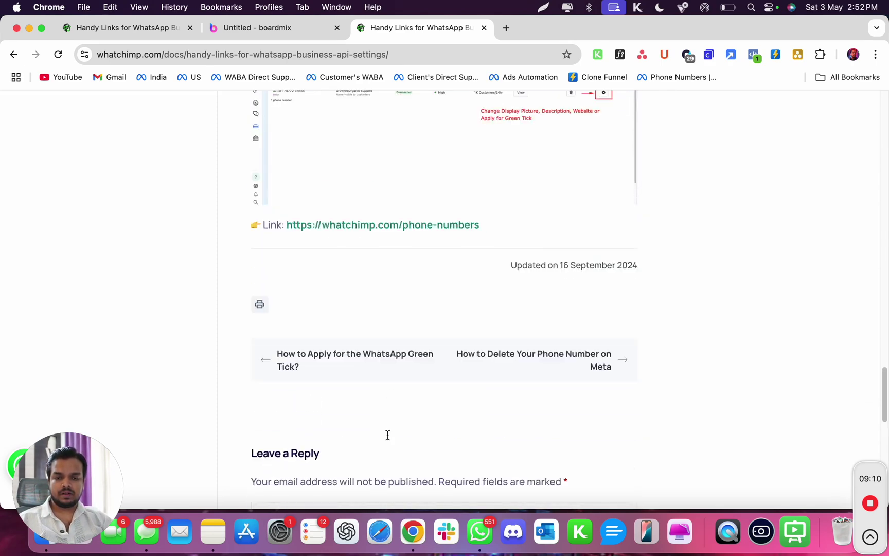
{"action": "scroll", "coordinate": [387, 435], "scroll_direction": "up", "scroll_amount": 15}
{"action": "scroll", "coordinate": [388, 434], "scroll_direction": "down", "scroll_amount": 1}
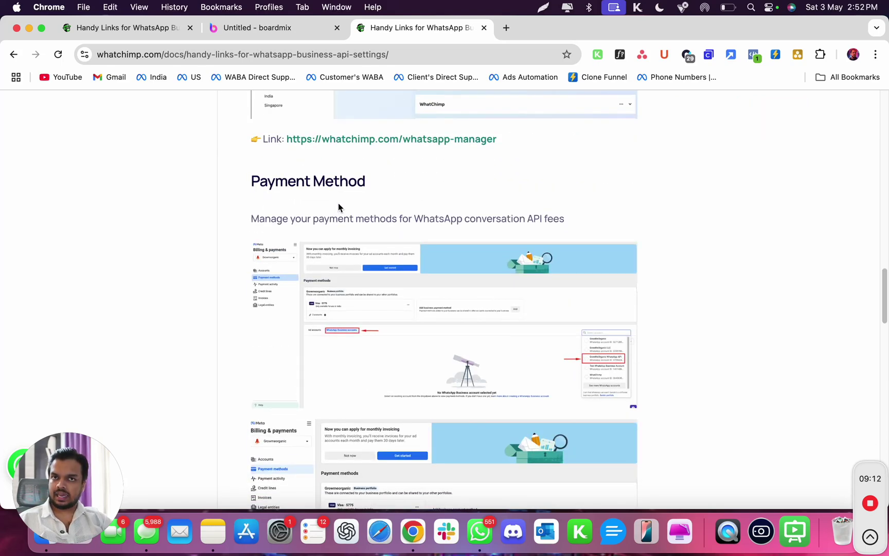
{"action": "scroll", "coordinate": [338, 203], "scroll_direction": "down", "scroll_amount": 5}
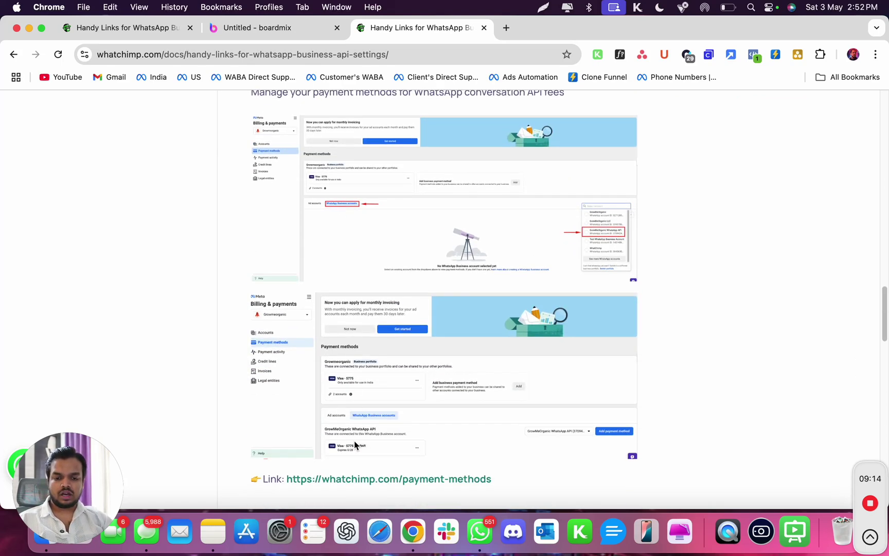
Follow the article's whatchimp.com/payment-methods link and choose the Growmeorganic LLC business
{"action": "left_click", "coordinate": [374, 487]}
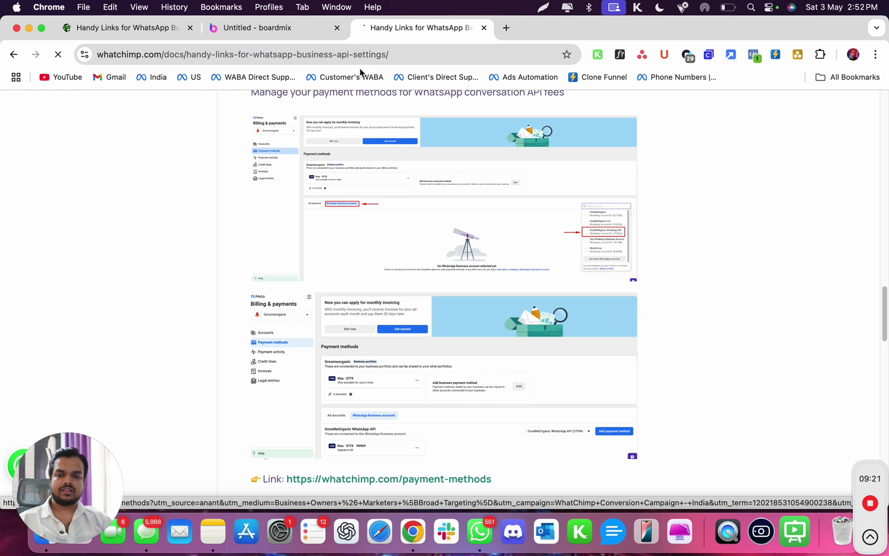
{"action": "scroll", "coordinate": [391, 268], "scroll_direction": "down", "scroll_amount": 5}
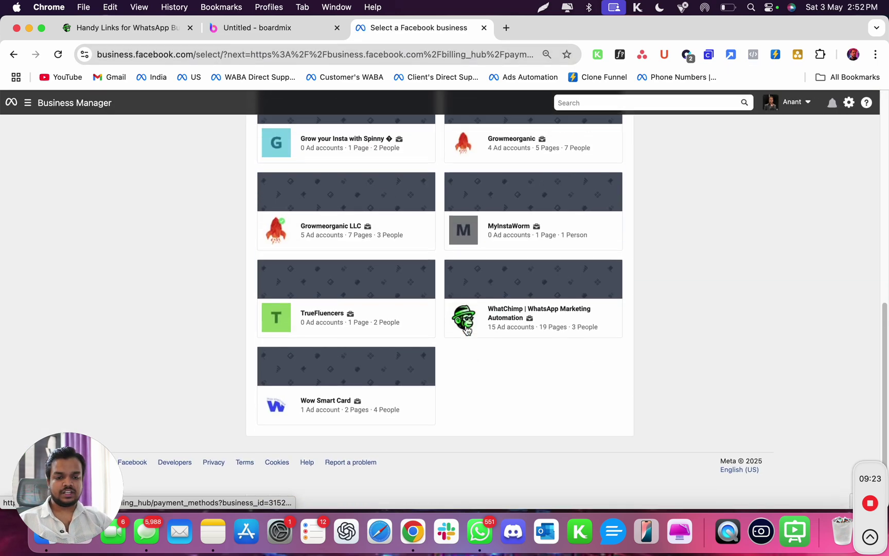
{"action": "left_click", "coordinate": [375, 254]}
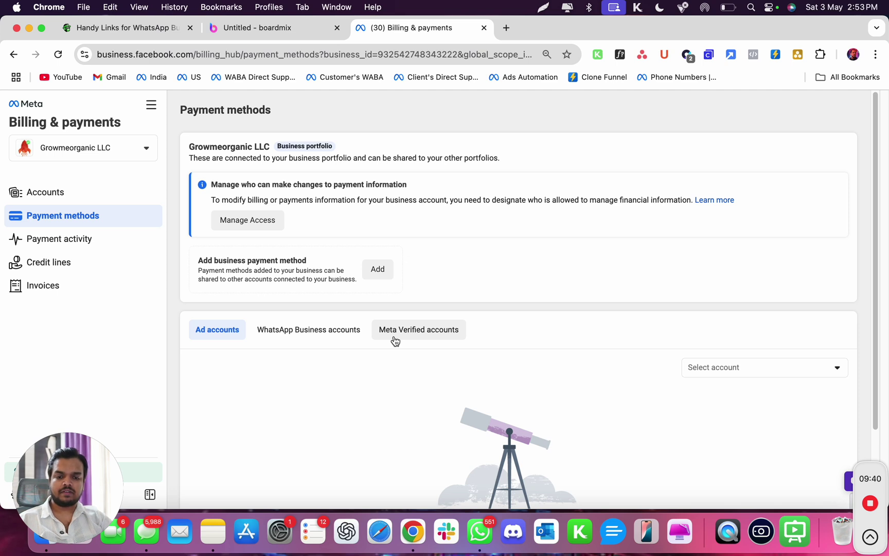
Show the payment methods for WhatsApp Business accounts and select the first listed WhatChimp account
{"action": "left_click", "coordinate": [305, 331]}
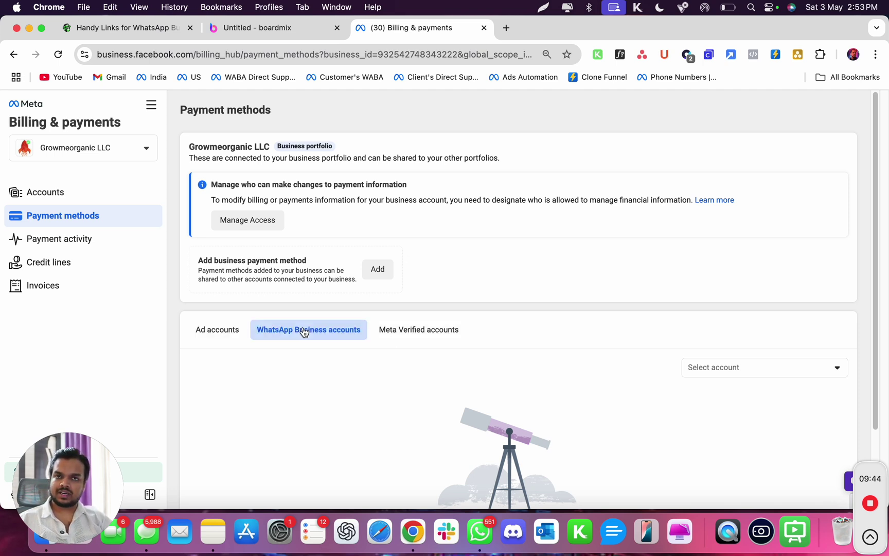
{"action": "scroll", "coordinate": [309, 331], "scroll_direction": "down", "scroll_amount": 2}
{"action": "left_click", "coordinate": [783, 332]}
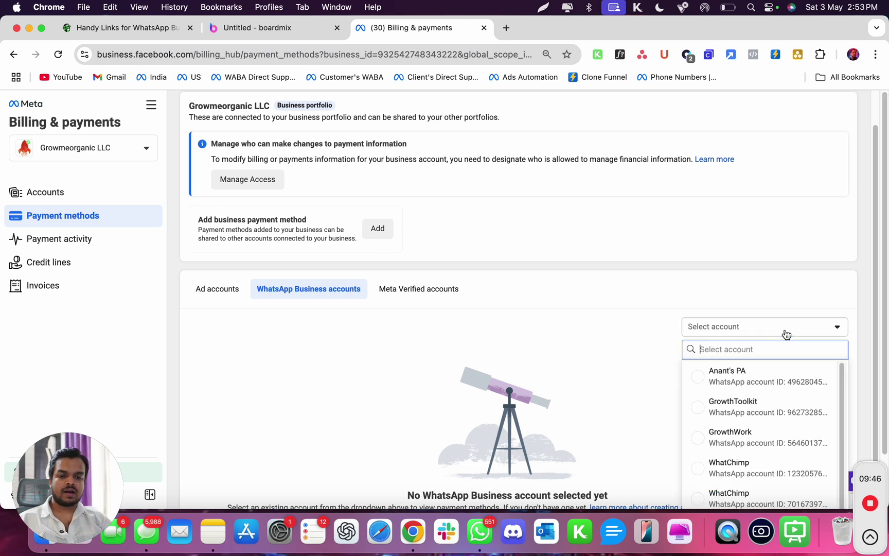
{"action": "left_click", "coordinate": [718, 469]}
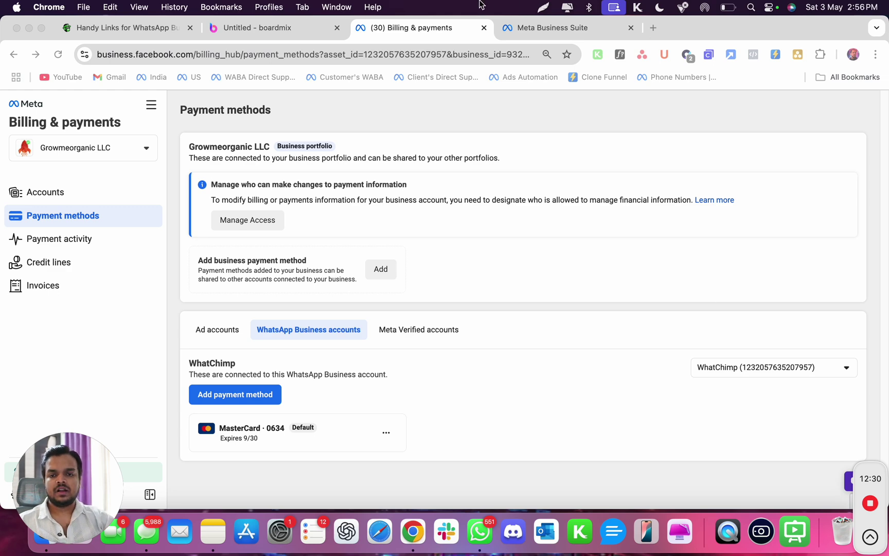
Go to whatchimp.com/business-settings and choose the Growmeorganic LLC business to list its WhatsApp accounts
{"action": "left_click", "coordinate": [344, 55]}
{"action": "type", "text": "whatchimp.com/bu"}
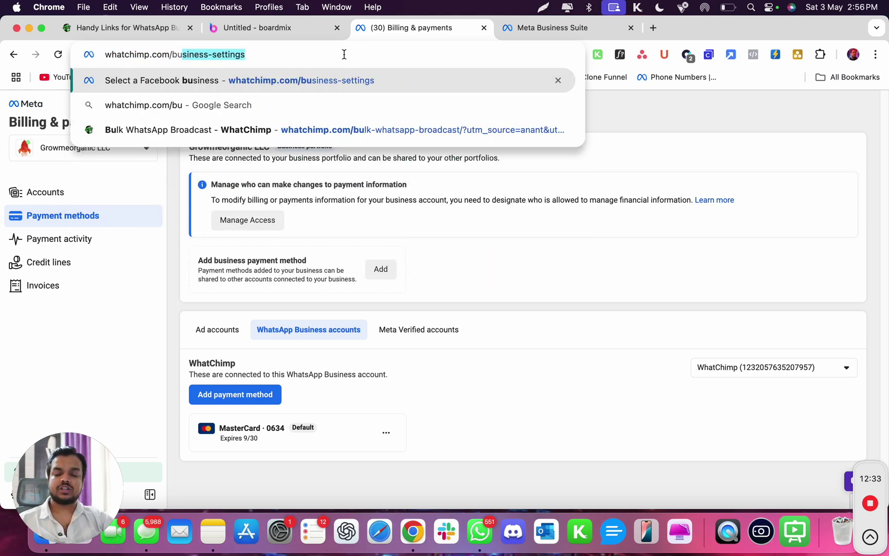
{"action": "key", "text": "Return"}
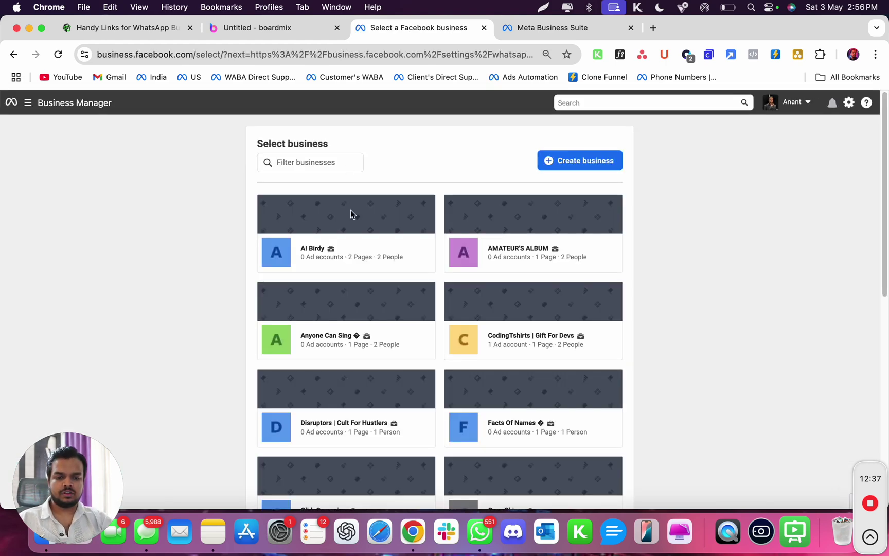
{"action": "scroll", "coordinate": [351, 212], "scroll_direction": "down", "scroll_amount": 10}
{"action": "scroll", "coordinate": [332, 288], "scroll_direction": "up", "scroll_amount": 3}
{"action": "left_click", "coordinate": [334, 263]}
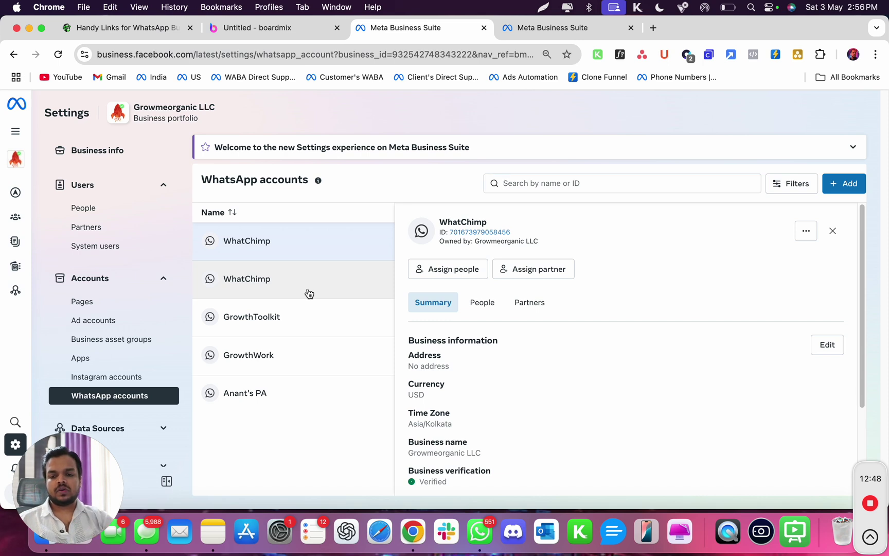
Compare the WhatChimp and GrowthToolkit account summaries, examining the first WhatChimp account's business information and payment method
{"action": "left_click", "coordinate": [309, 293]}
{"action": "left_click", "coordinate": [282, 312]}
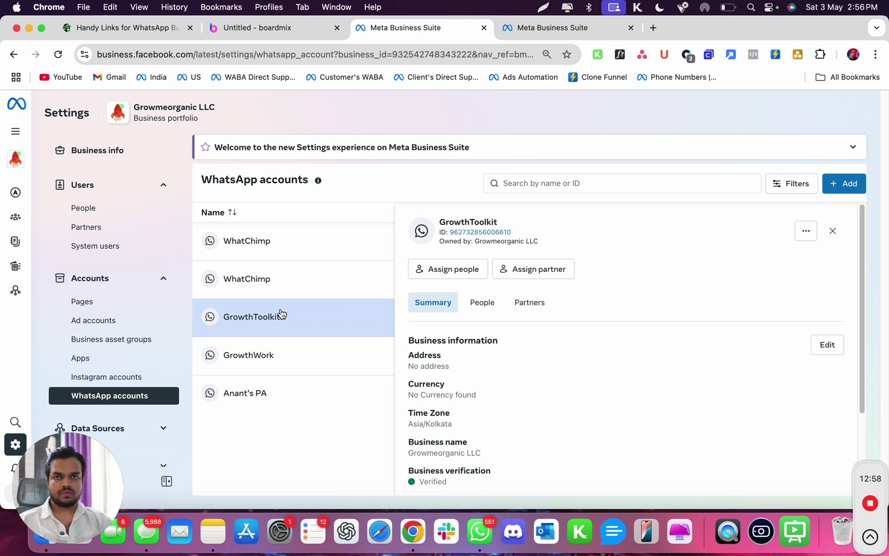
{"action": "left_click", "coordinate": [296, 244]}
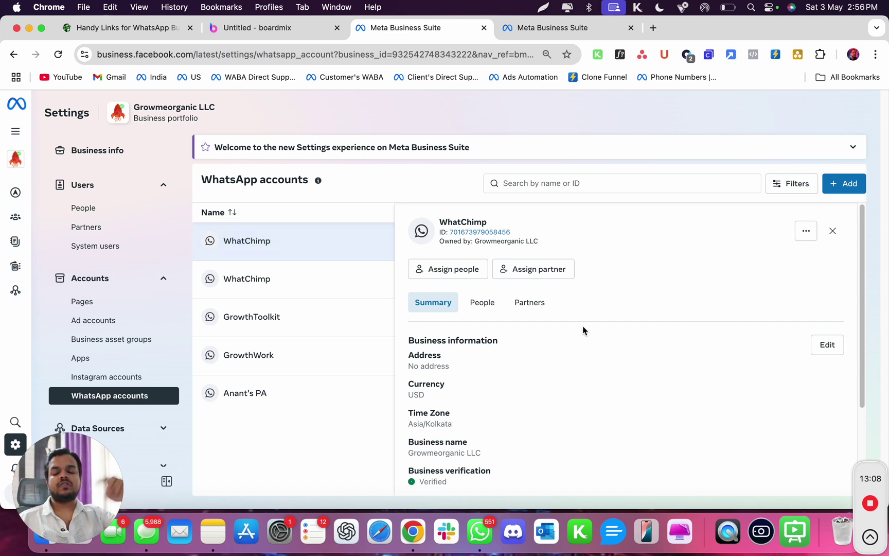
{"action": "scroll", "coordinate": [583, 330], "scroll_direction": "down", "scroll_amount": 3}
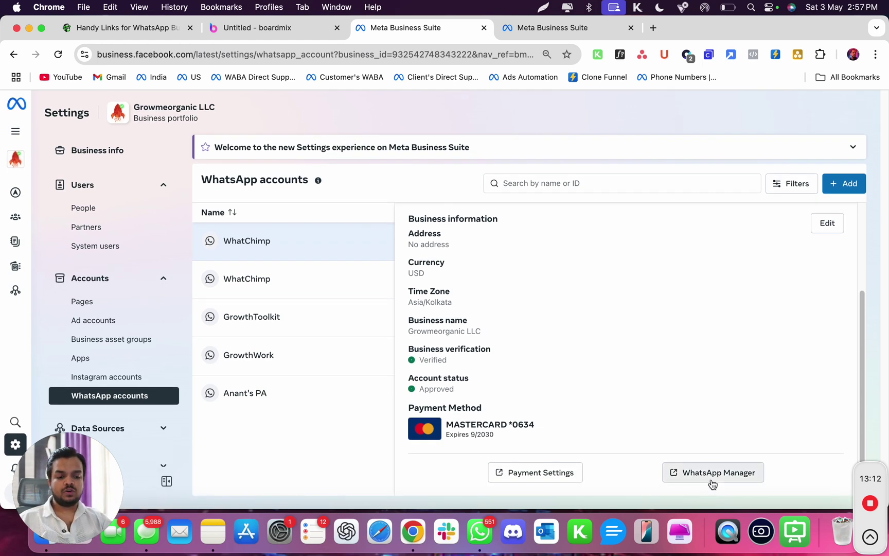
Select the GrowthToolkit account and open its phone numbers in WhatsApp Manager
{"action": "left_click", "coordinate": [249, 318]}
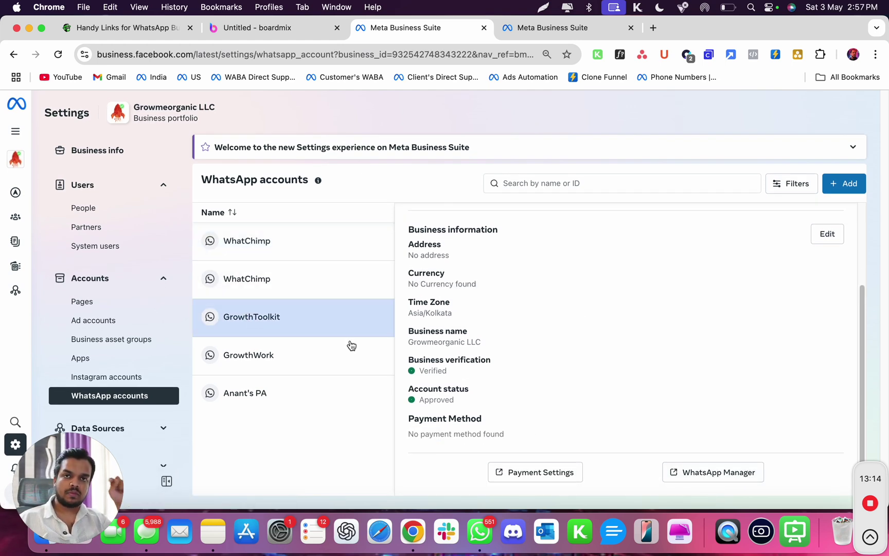
{"action": "left_click", "coordinate": [671, 472]}
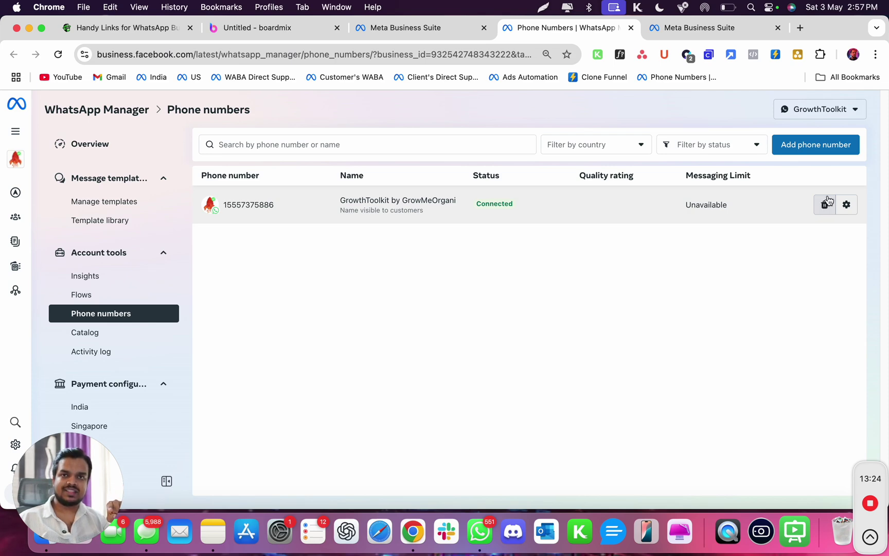
Return to the GrowthToolkit account's settings and review its additional options, including removal from the business portfolio
{"action": "left_click", "coordinate": [425, 26]}
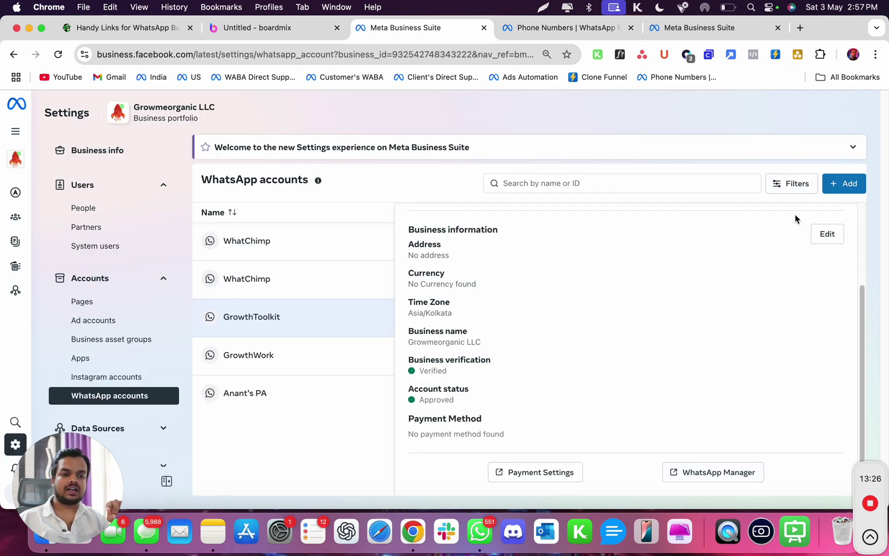
{"action": "scroll", "coordinate": [796, 242], "scroll_direction": "up", "scroll_amount": 3}
{"action": "left_click", "coordinate": [805, 232]}
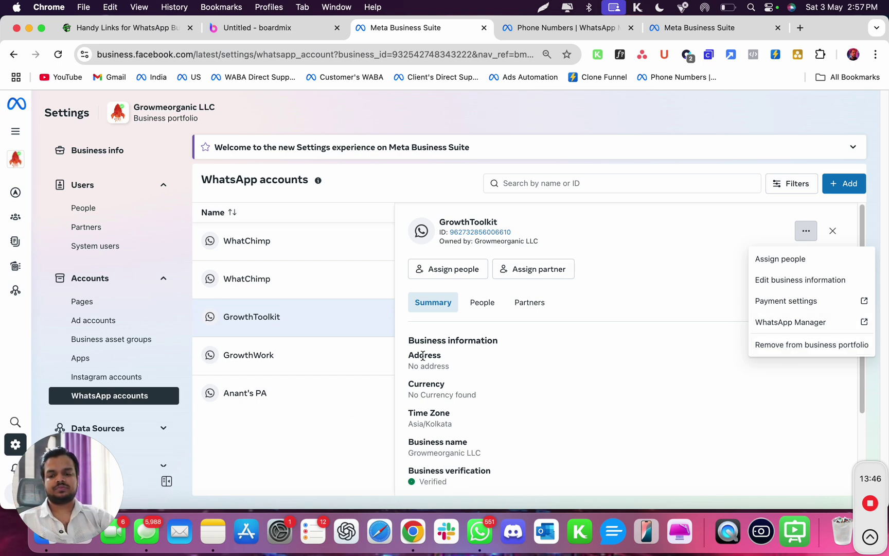
{"action": "left_click", "coordinate": [298, 443]}
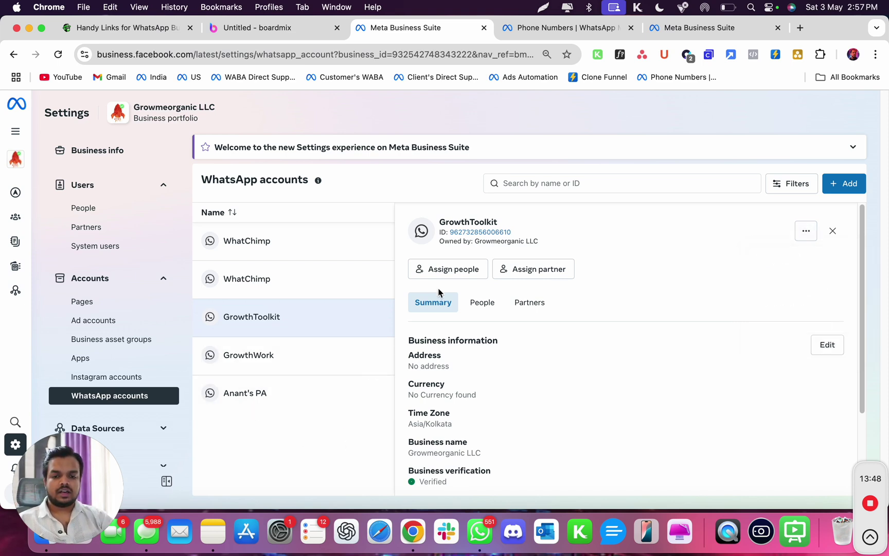
Reopen GrowthToolkit's phone numbers in WhatsApp Manager, reload the page and review the WhatsApp accounts available to switch to
{"action": "scroll", "coordinate": [577, 399], "scroll_direction": "down", "scroll_amount": 3}
{"action": "left_click", "coordinate": [680, 472]}
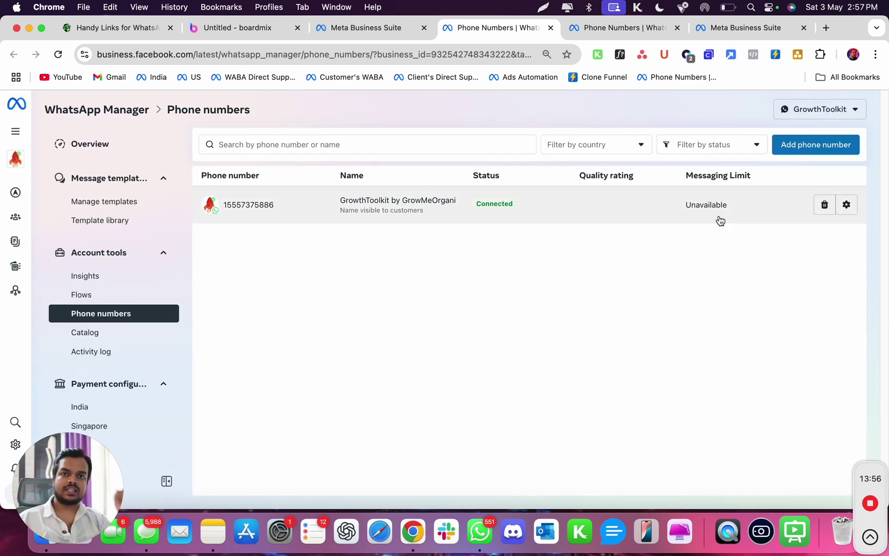
{"action": "left_click", "coordinate": [838, 112]}
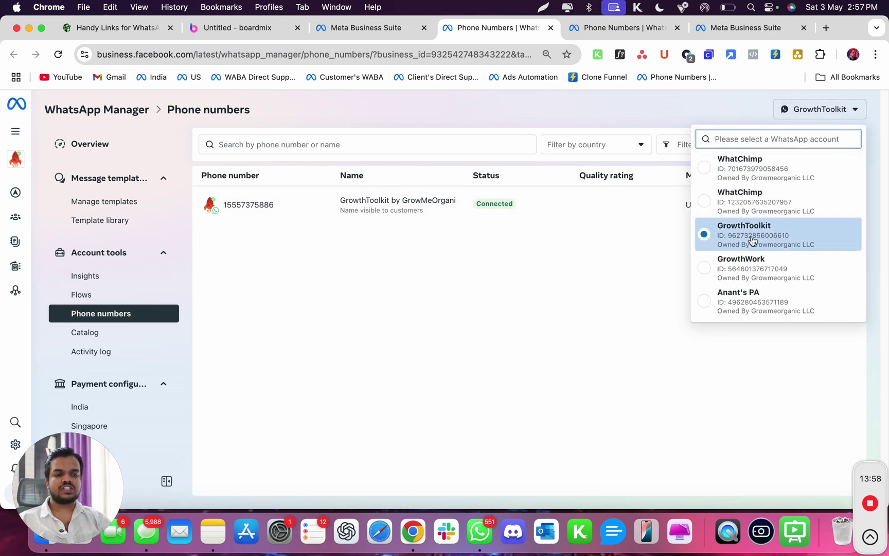
{"action": "left_click", "coordinate": [572, 113]}
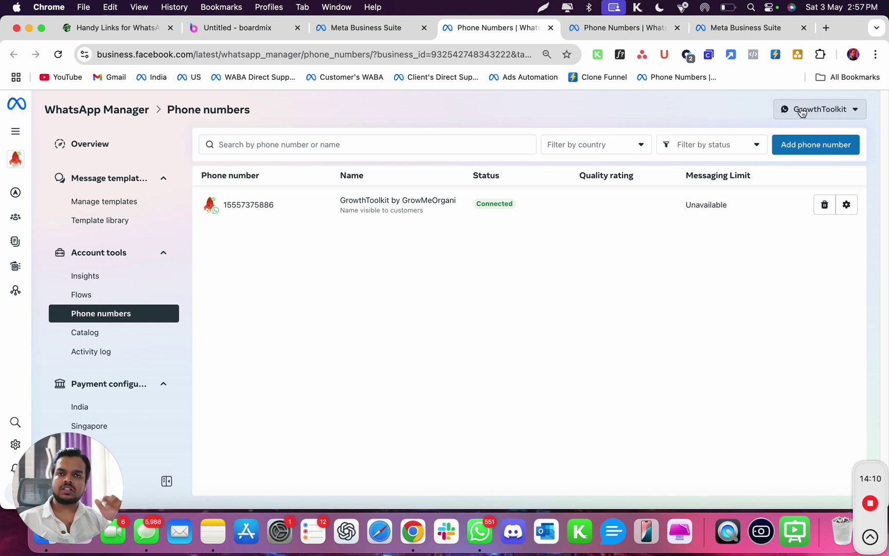
{"action": "left_click", "coordinate": [59, 61]}
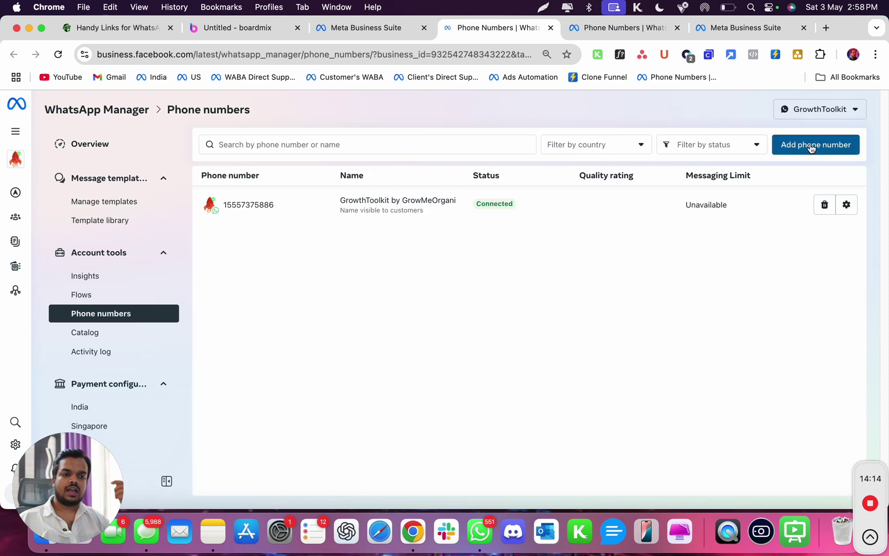
{"action": "left_click", "coordinate": [823, 111]}
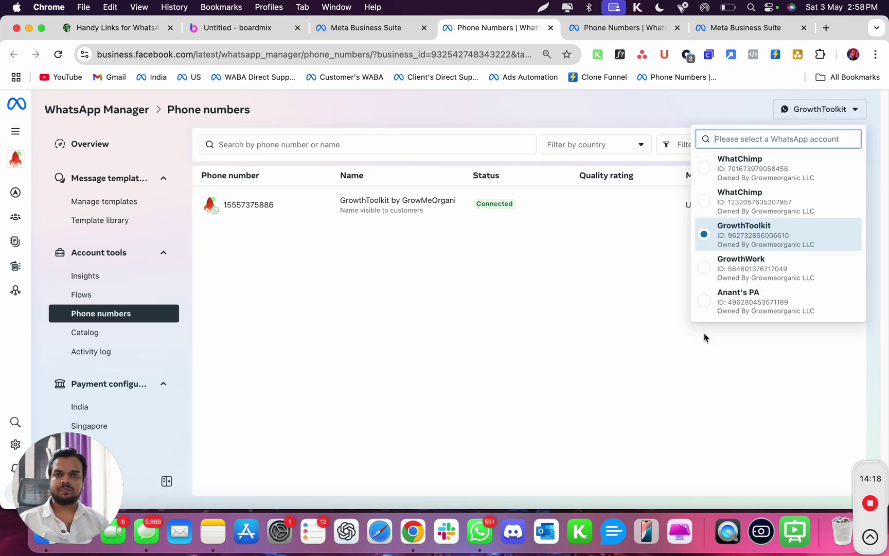
{"action": "left_click", "coordinate": [517, 343]}
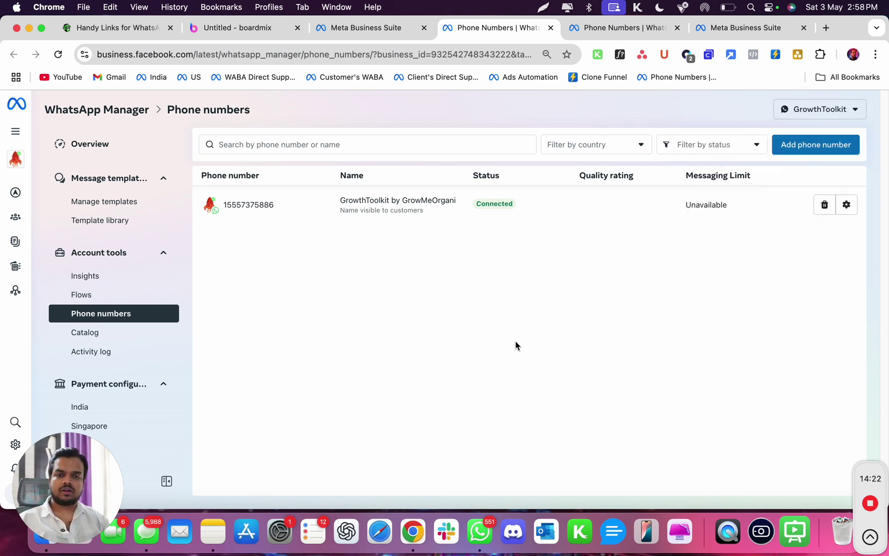